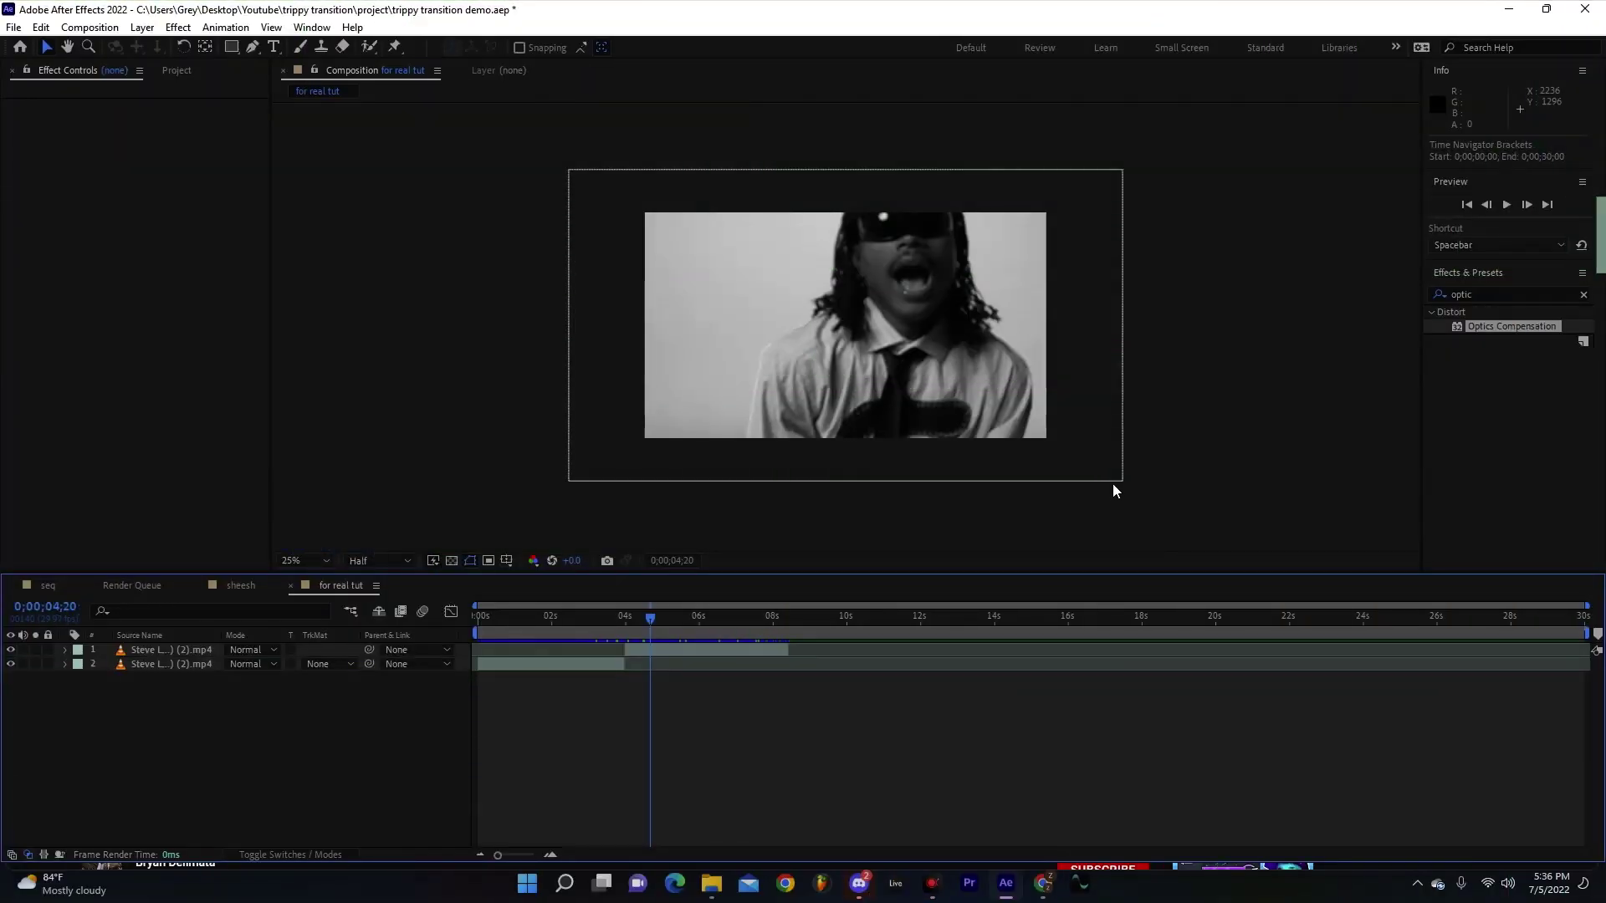
# - Select both clip layers and pre-compose them into a nested comp named 'timeline'
pyautogui.press(',')
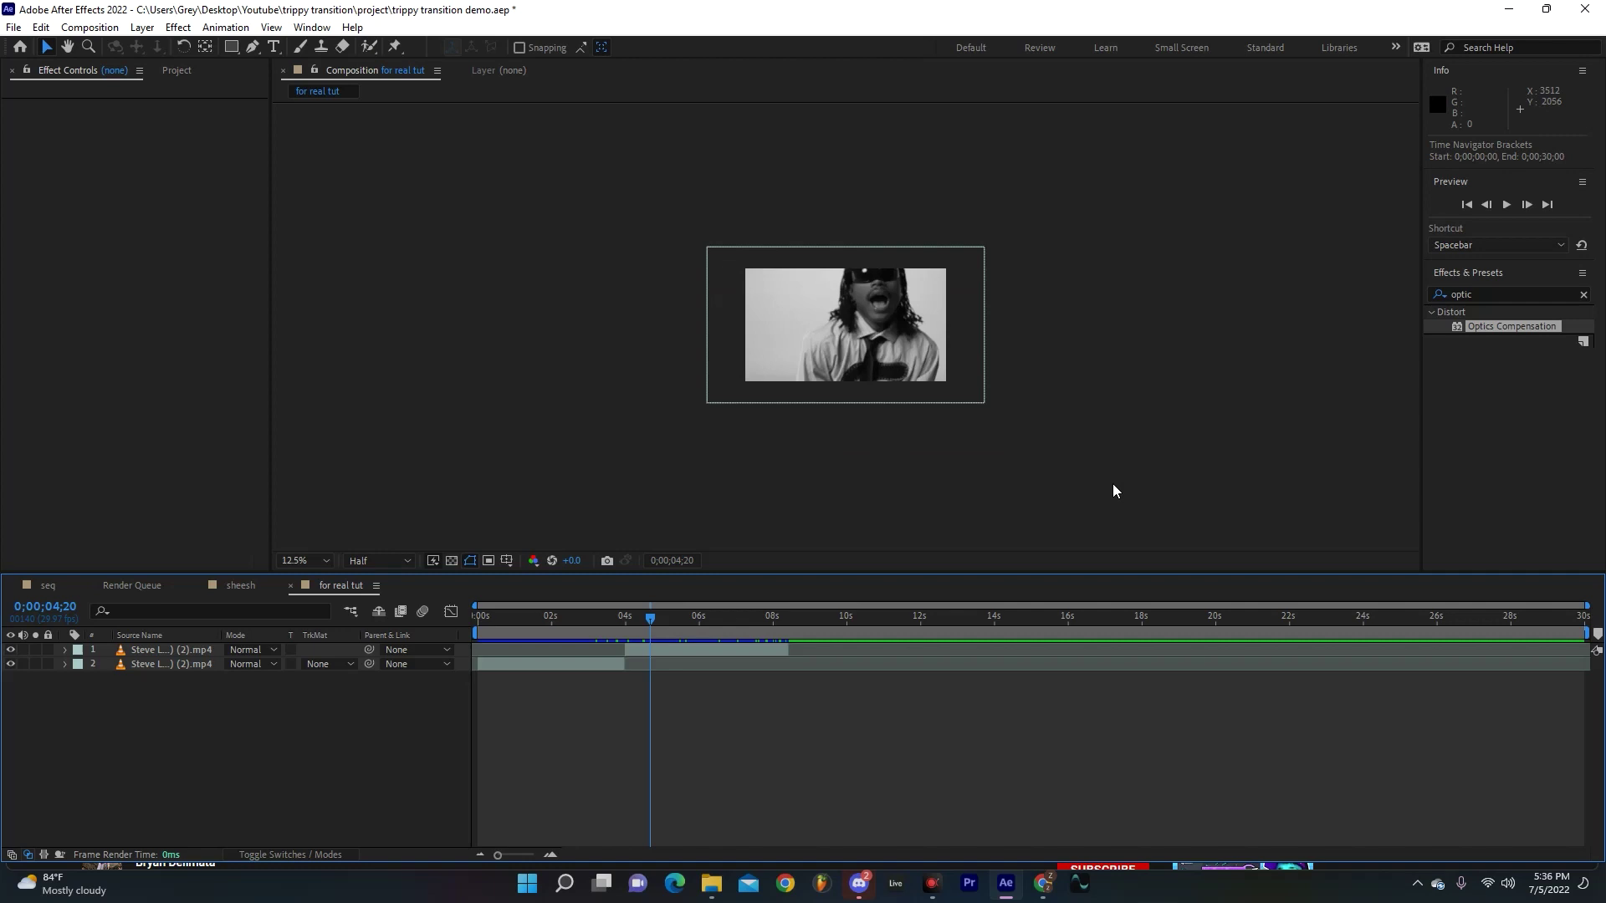
pyautogui.press('.')
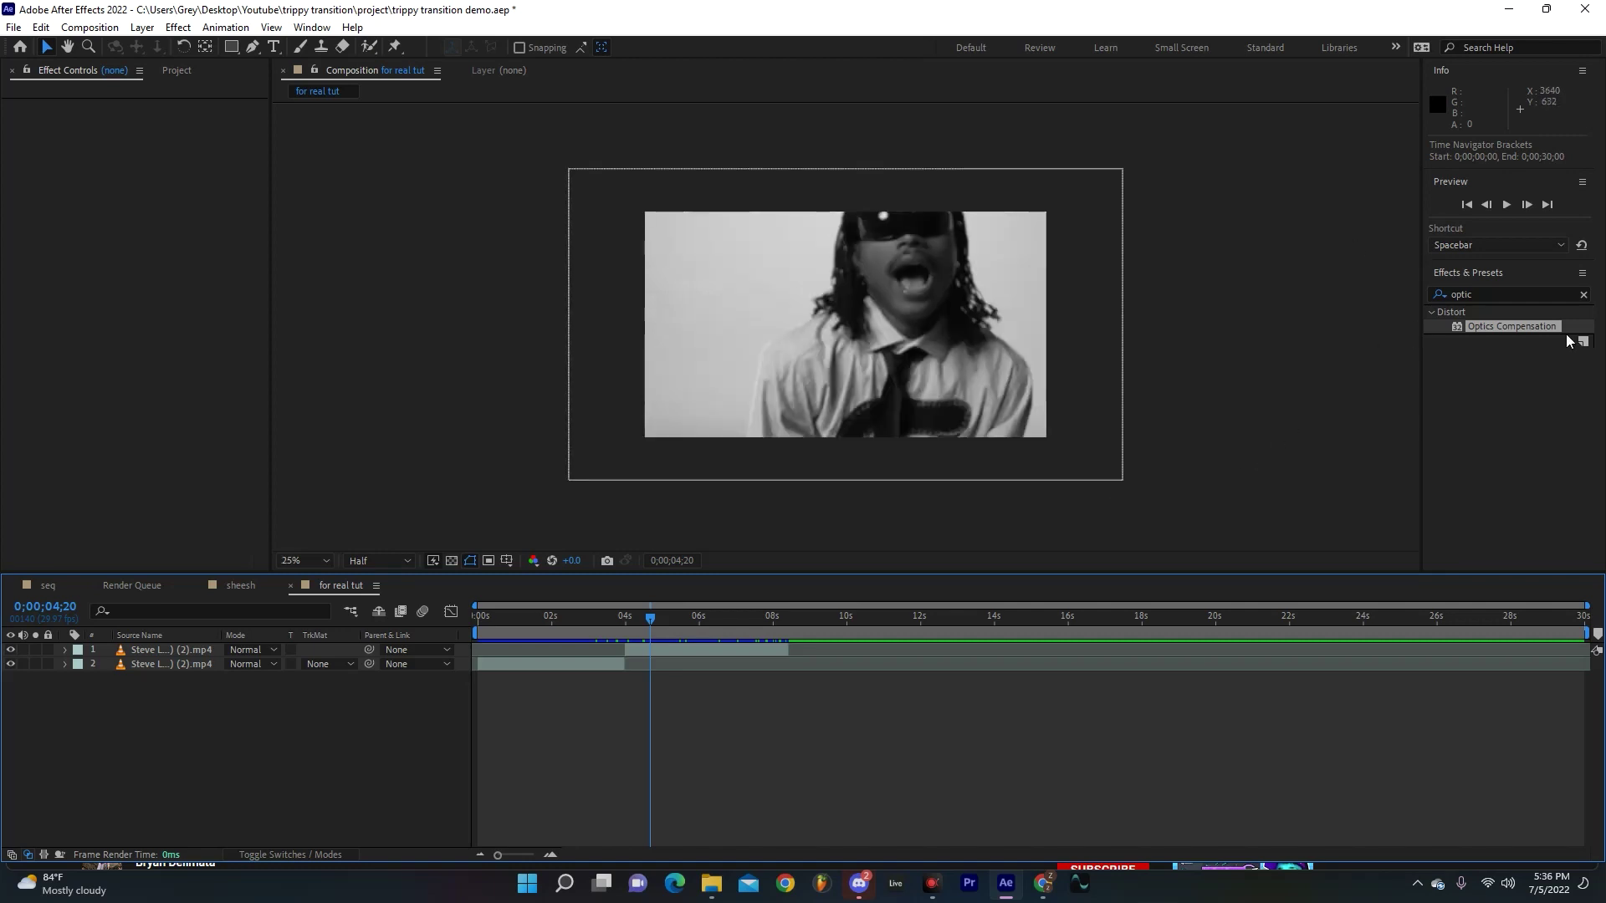
pyautogui.click(1594, 298)
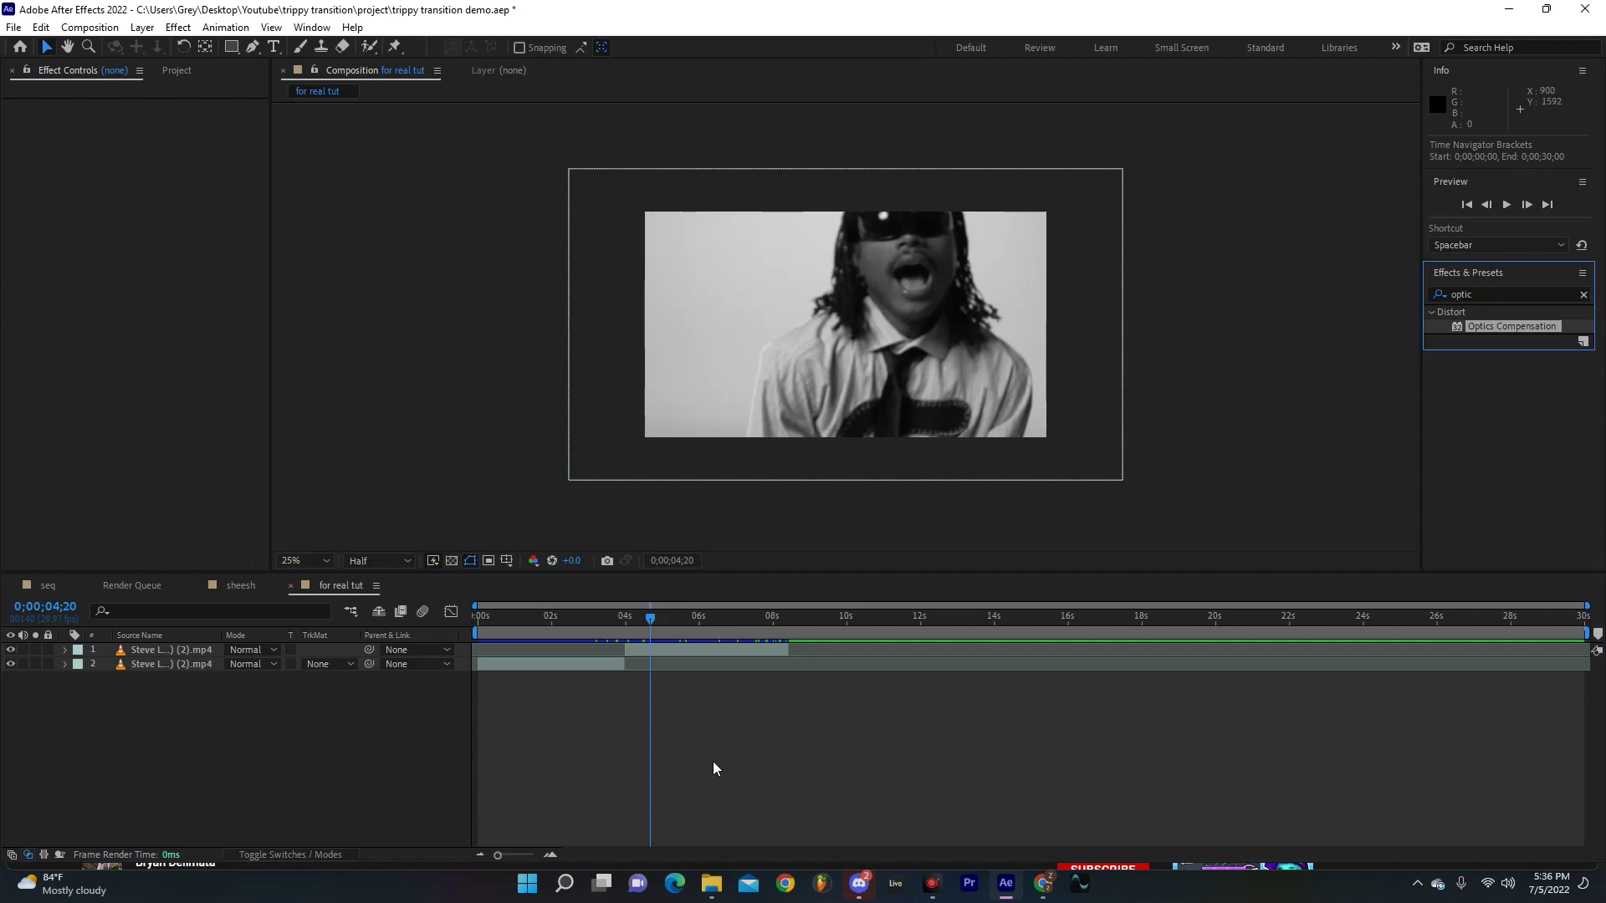
pyautogui.click(661, 747)
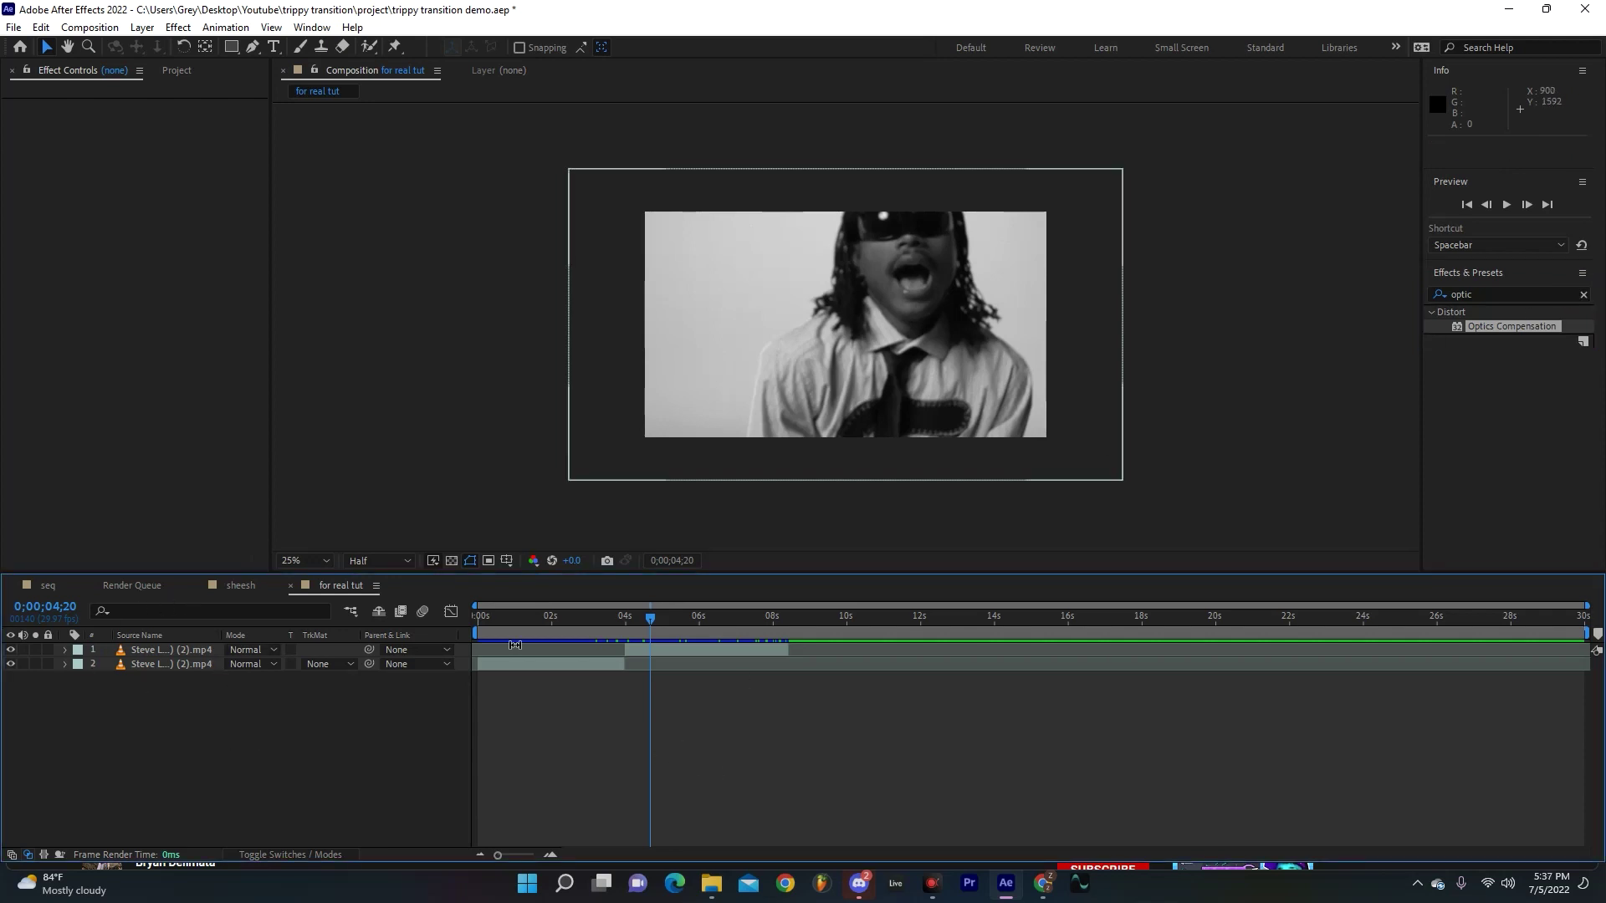
pyautogui.click(587, 666)
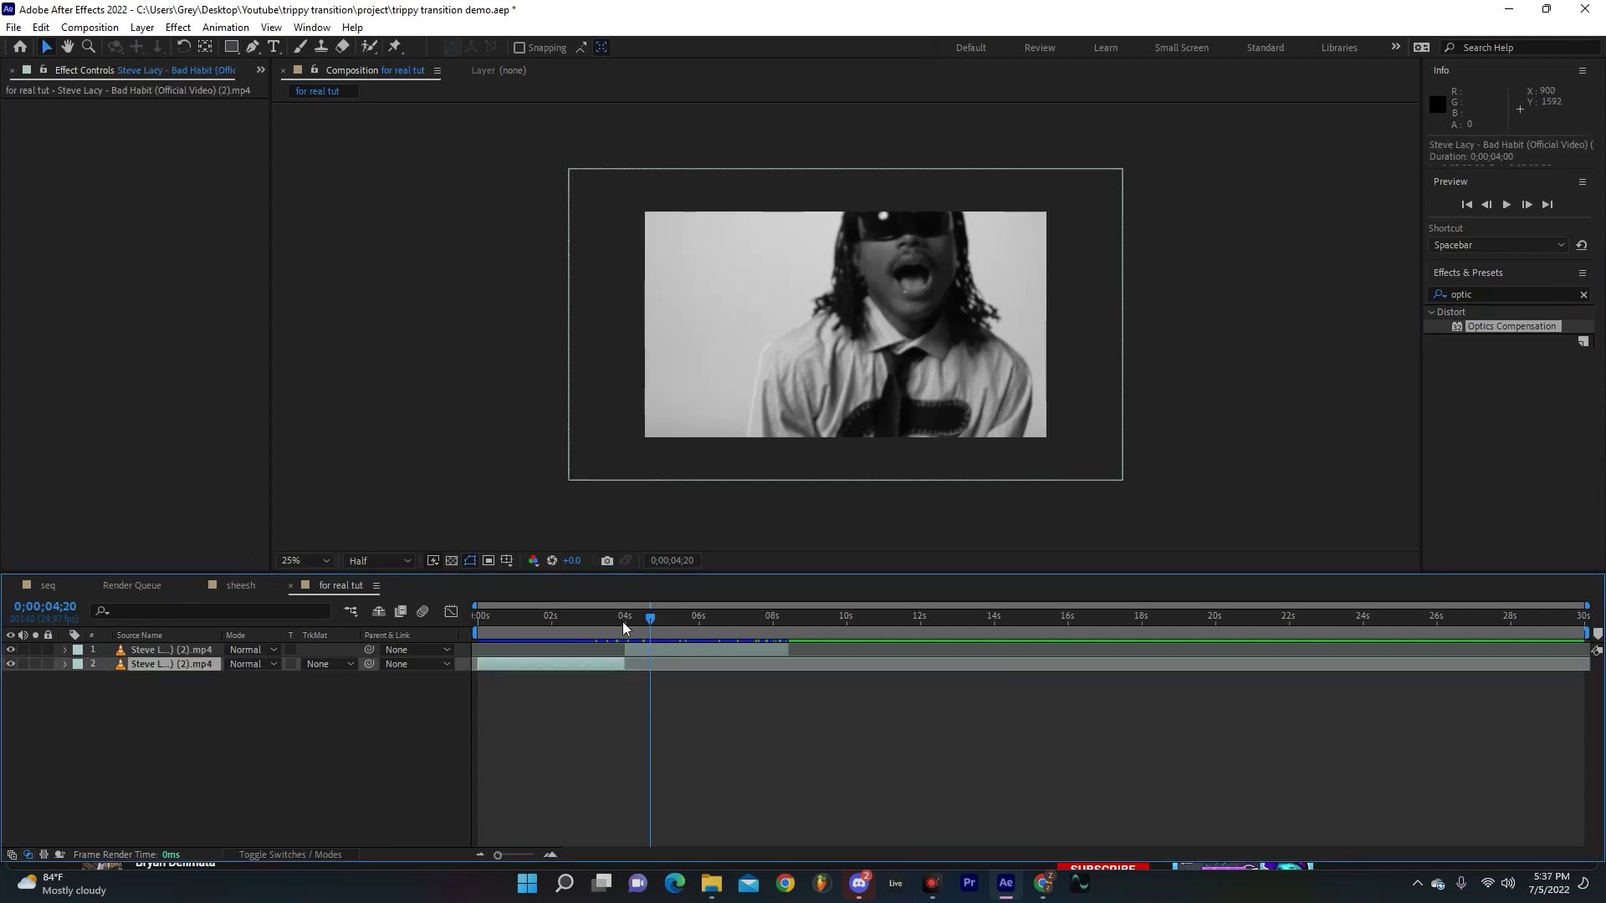
pyautogui.keyDown('shift'); pyautogui.click(651, 649); pyautogui.keyUp('shift')
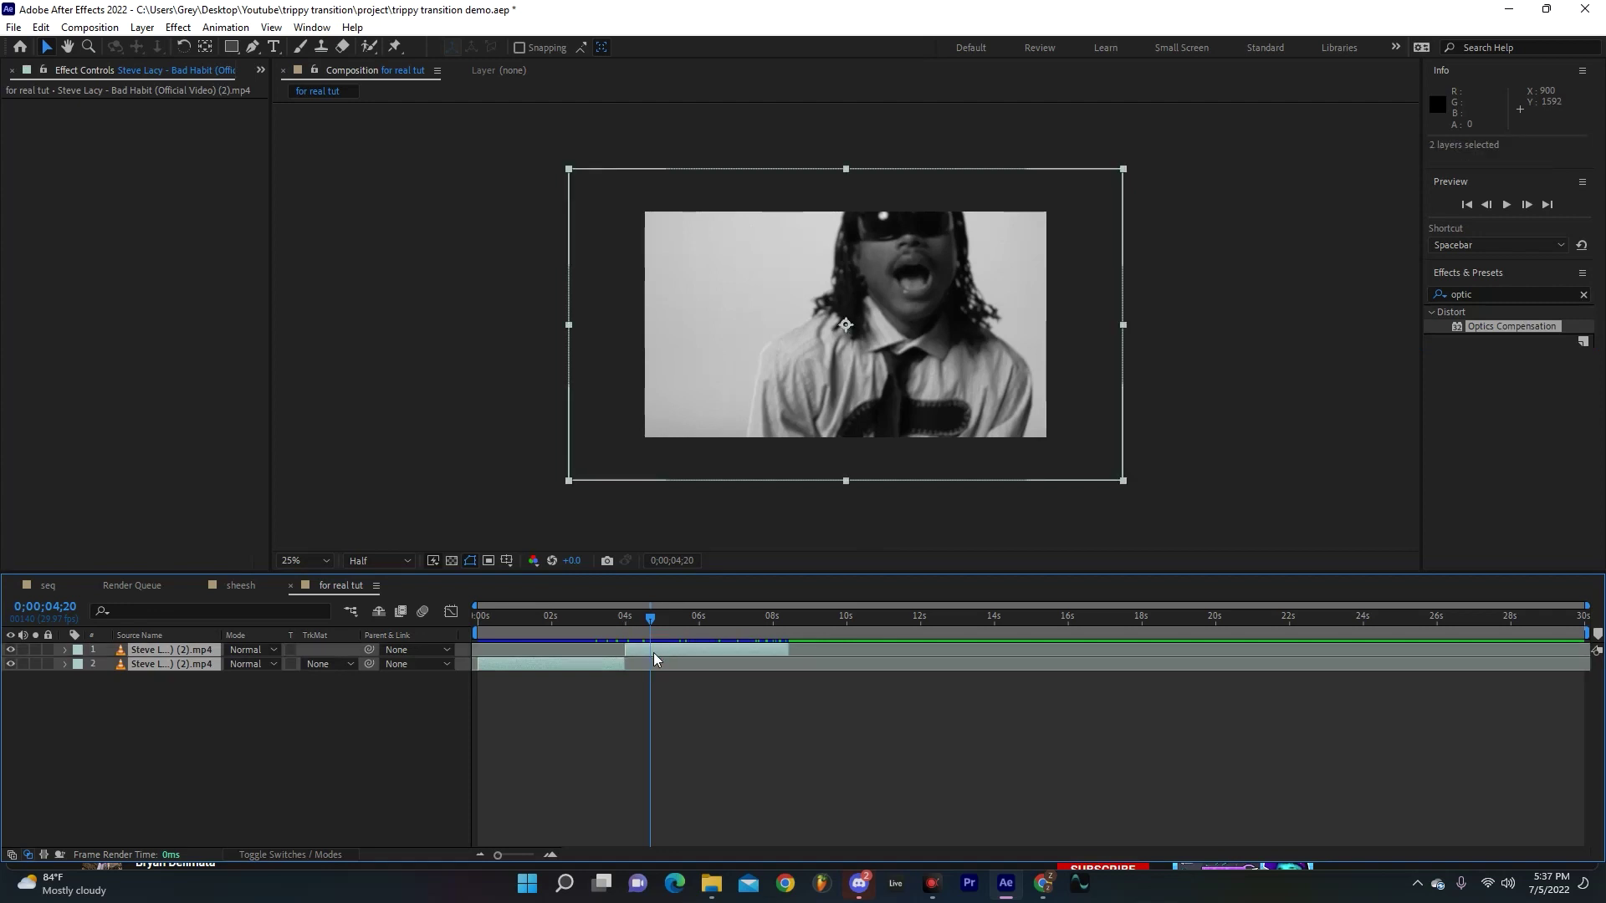
pyautogui.rightClick(654, 652)
pyautogui.click(747, 538)
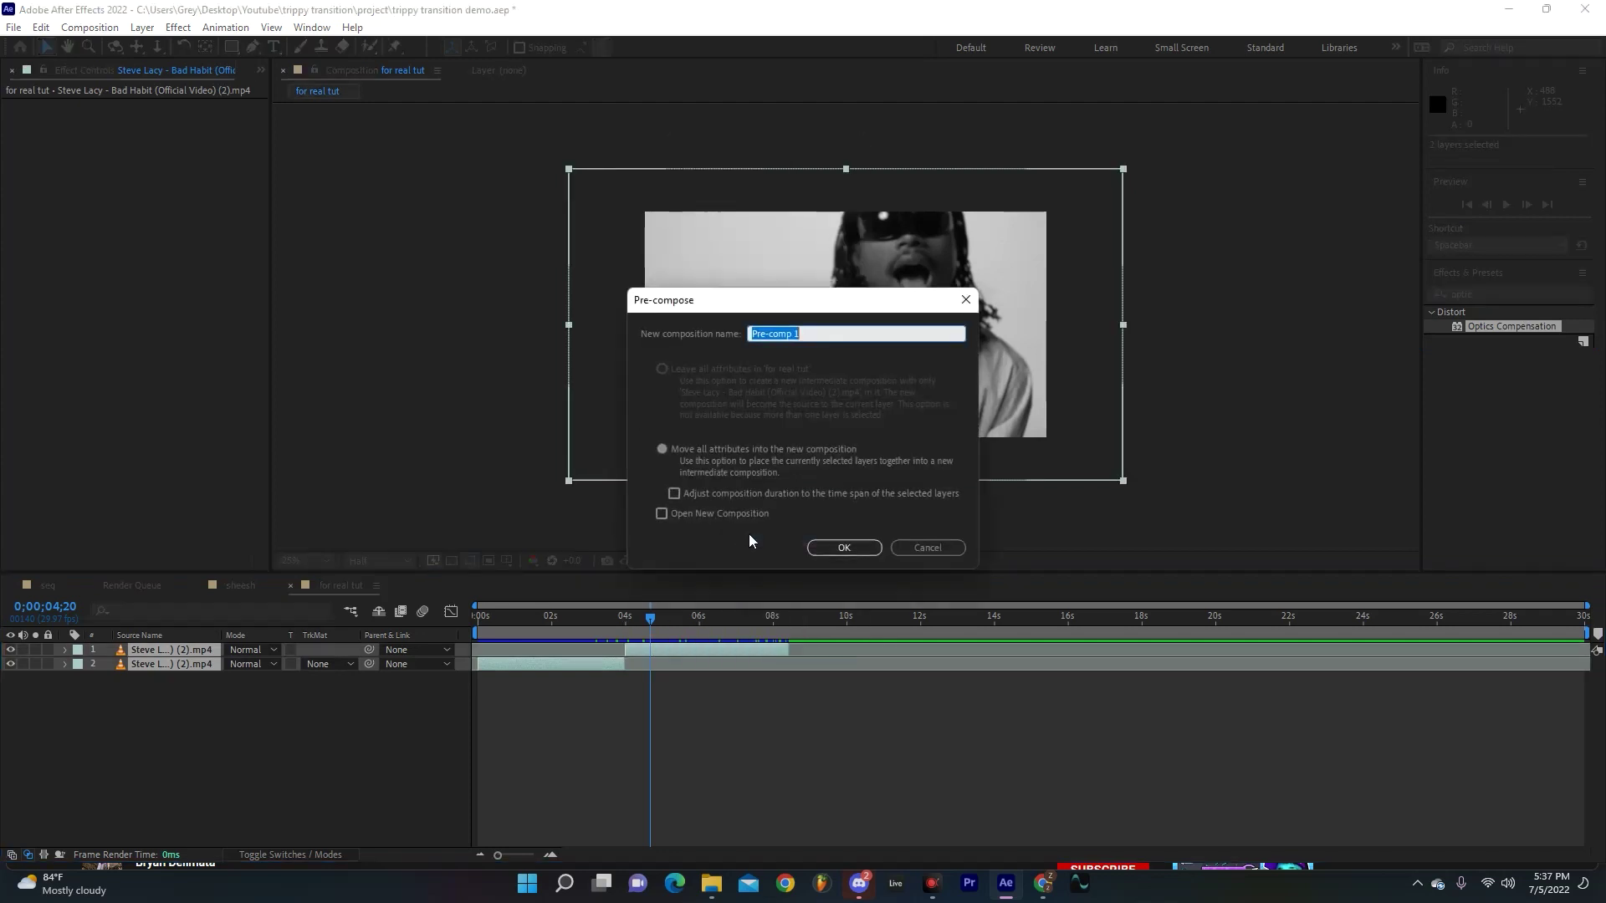
pyautogui.write('timeline')
# - Confirm the 'timeline' pre-comp, go to 0;00;04;00, and apply Motion Tile to the layer
pyautogui.click(844, 548)
pyautogui.click(625, 619)
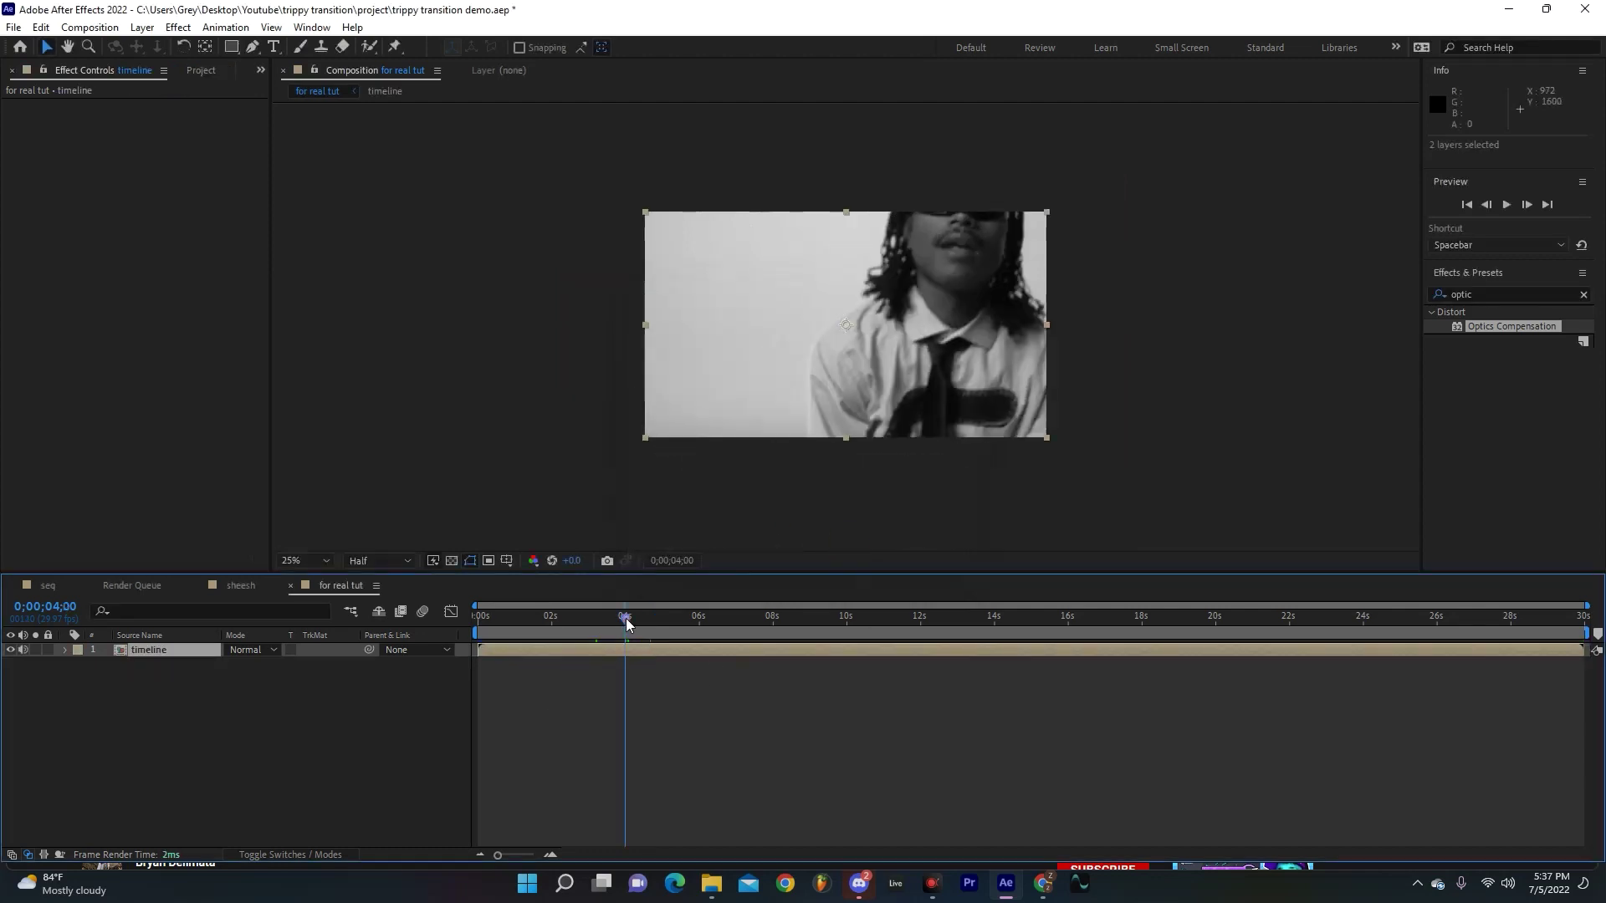
pyautogui.click(1582, 296)
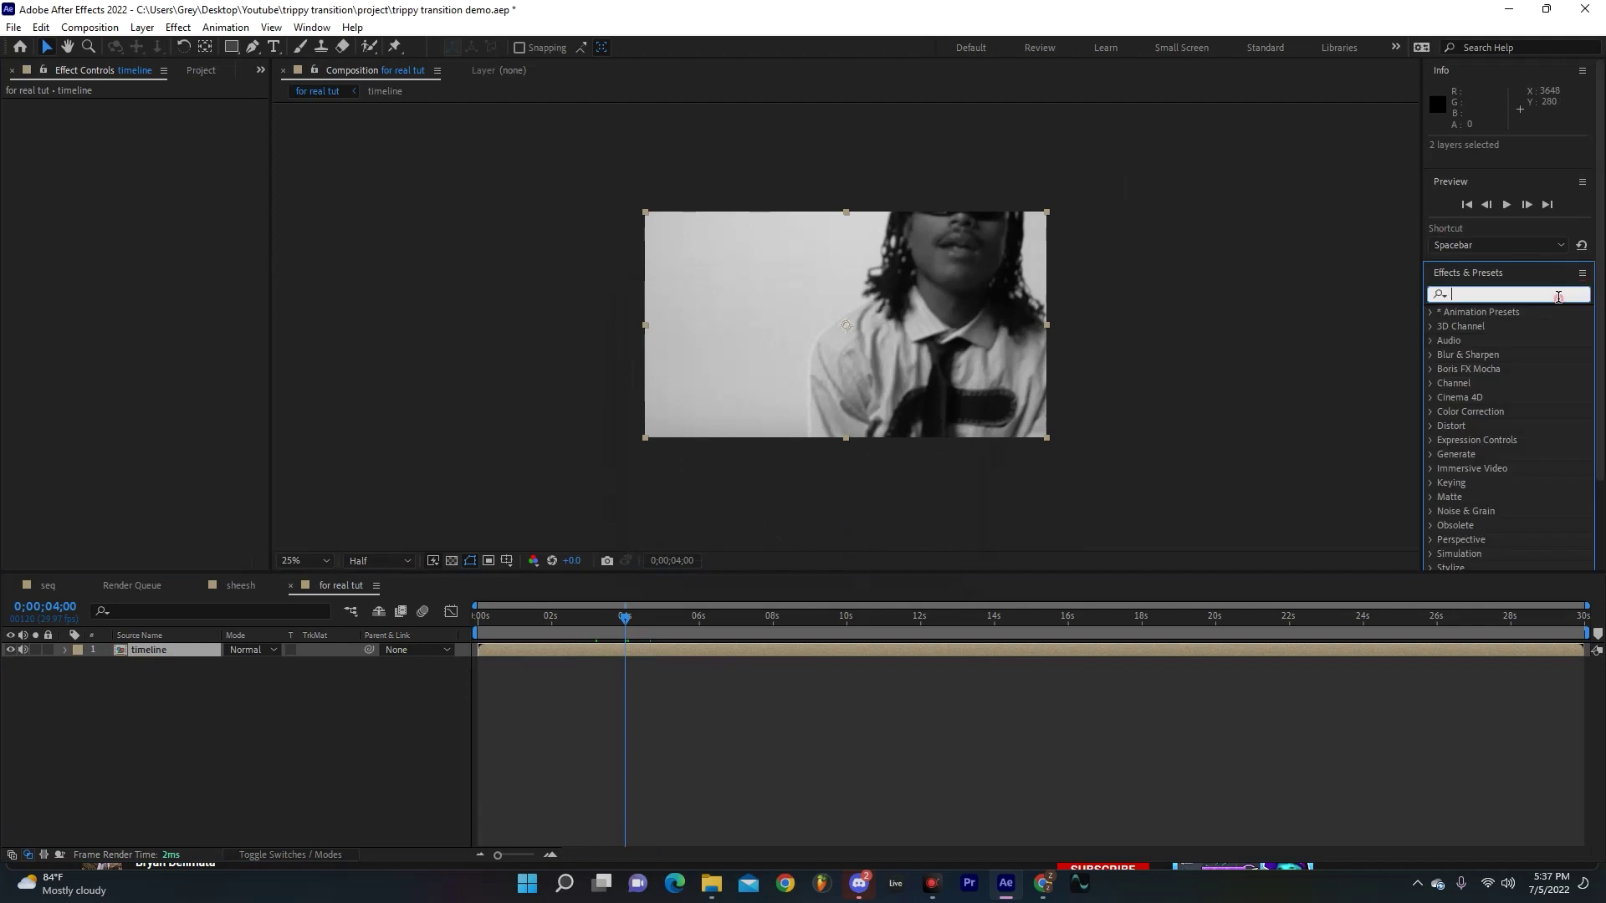
pyautogui.write('miotio')
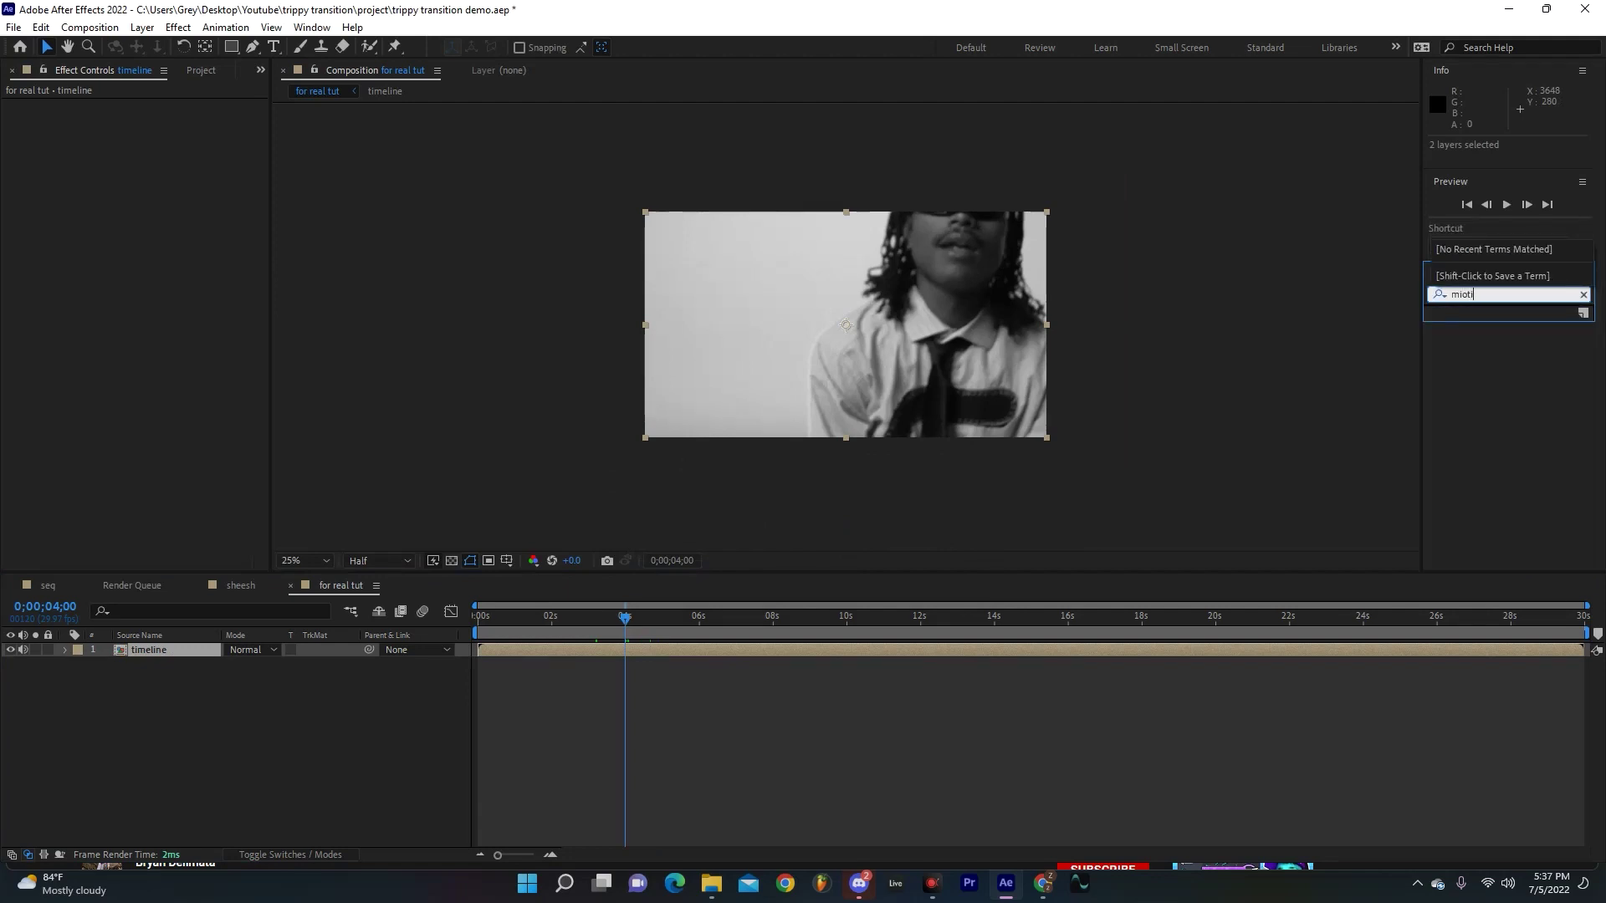
pyautogui.press('BackSpace')
pyautogui.press('BackSpace')
pyautogui.press('BackSpace')
pyautogui.press('BackSpace')
pyautogui.press('BackSpace')
pyautogui.write('otion')
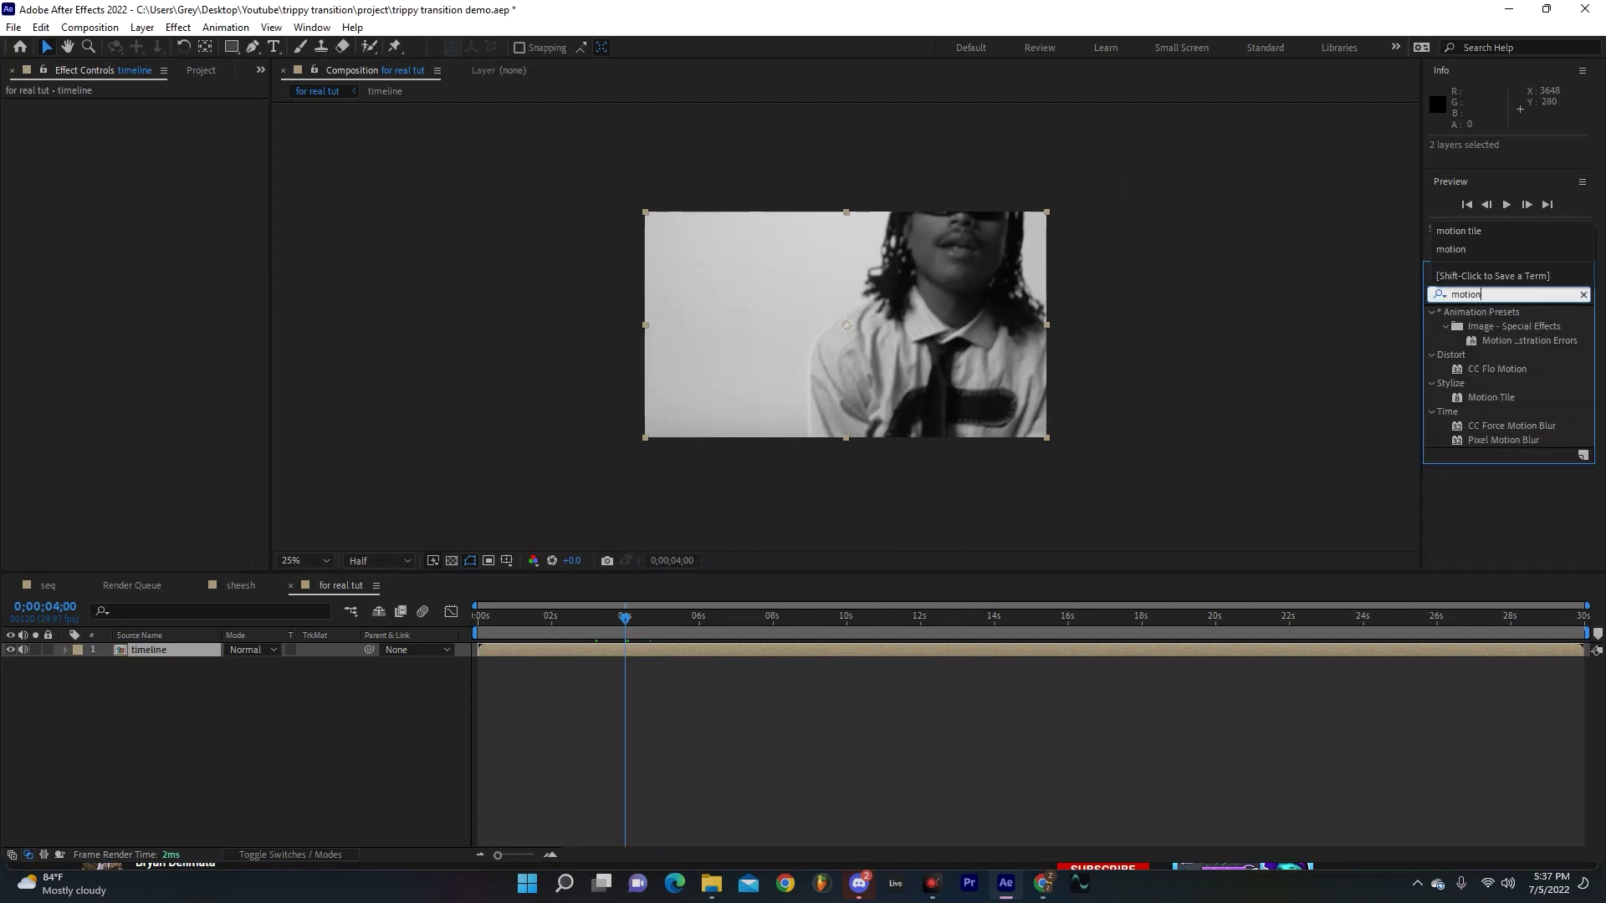
pyautogui.moveTo(1503, 396); pyautogui.dragTo(849, 652)
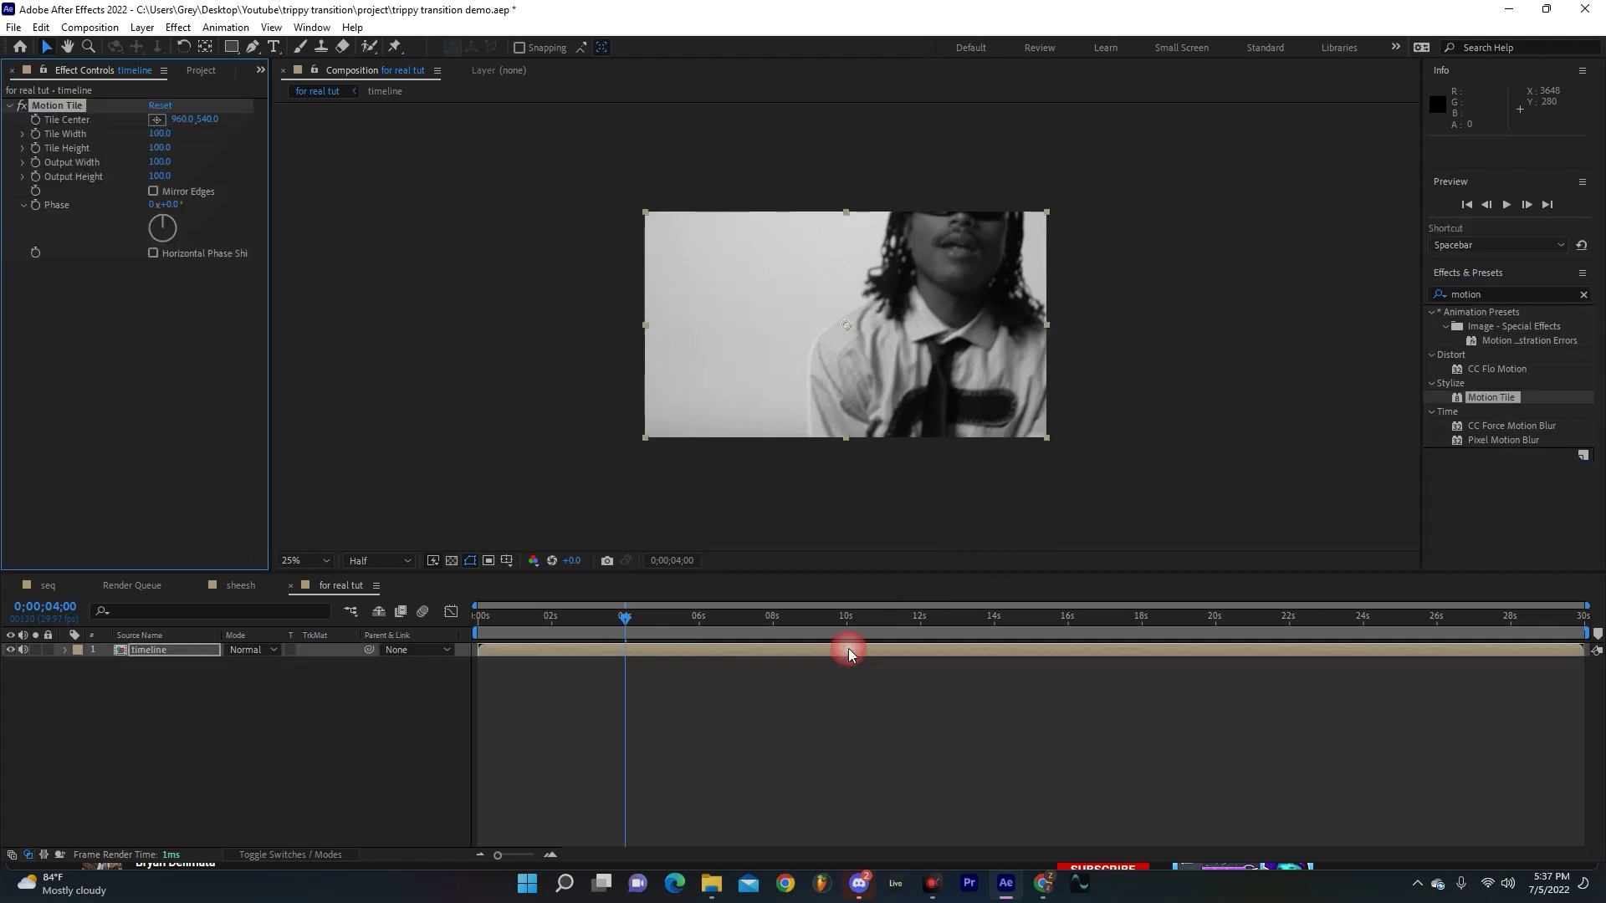
# - Set Motion Tile Output Width and Height to 500 and enable Mirror Edges
pyautogui.click(158, 163)
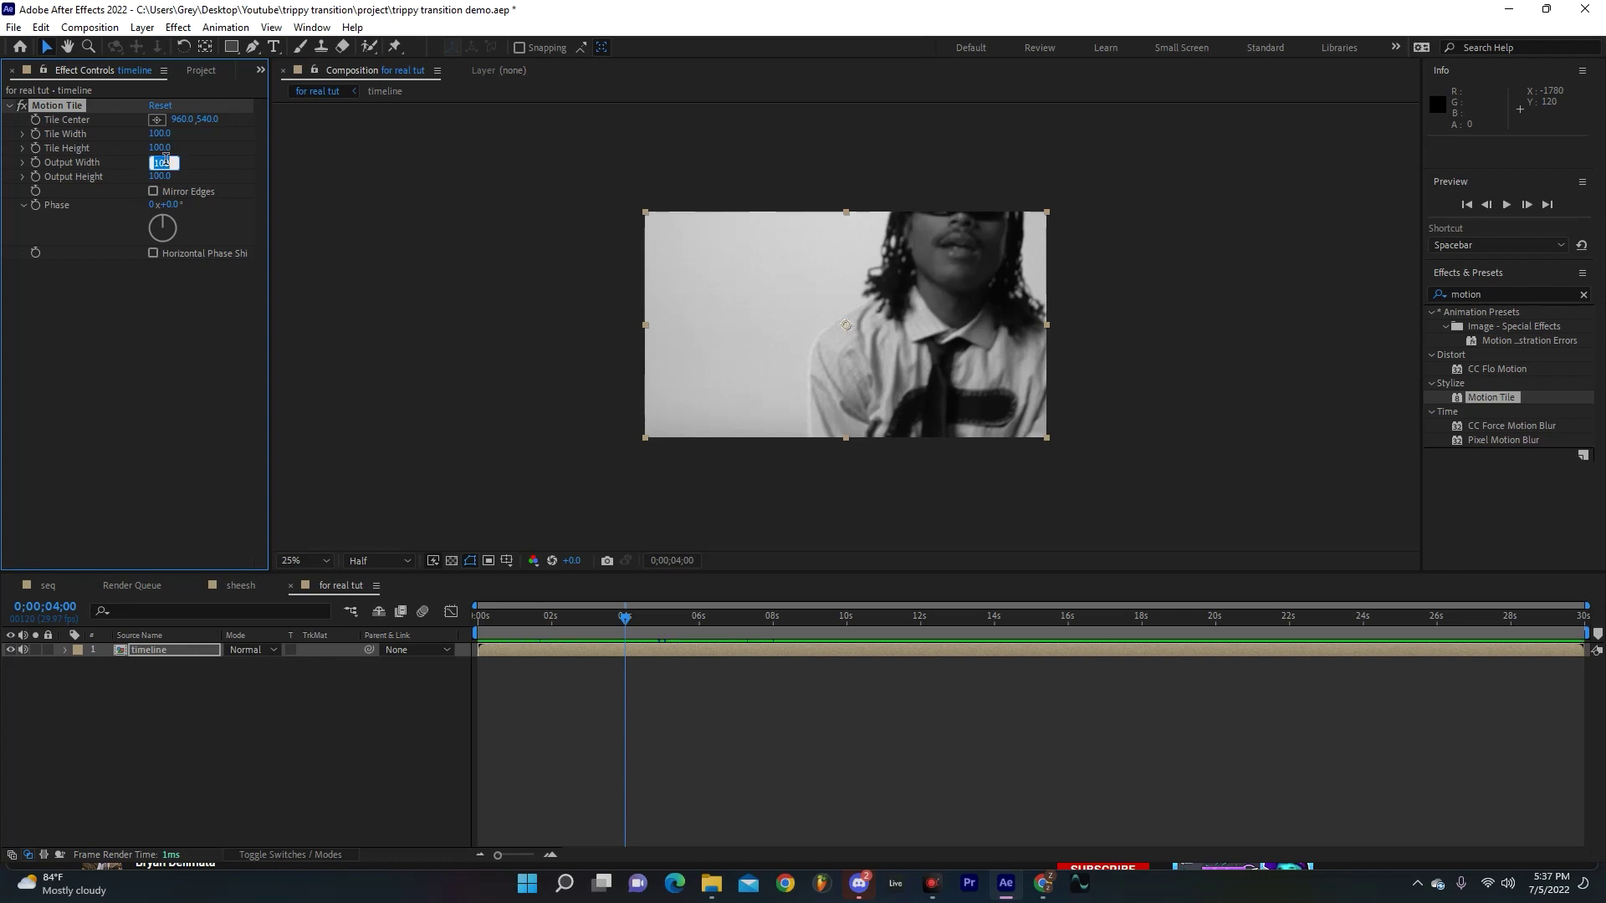
pyautogui.write('500')
pyautogui.click(163, 176)
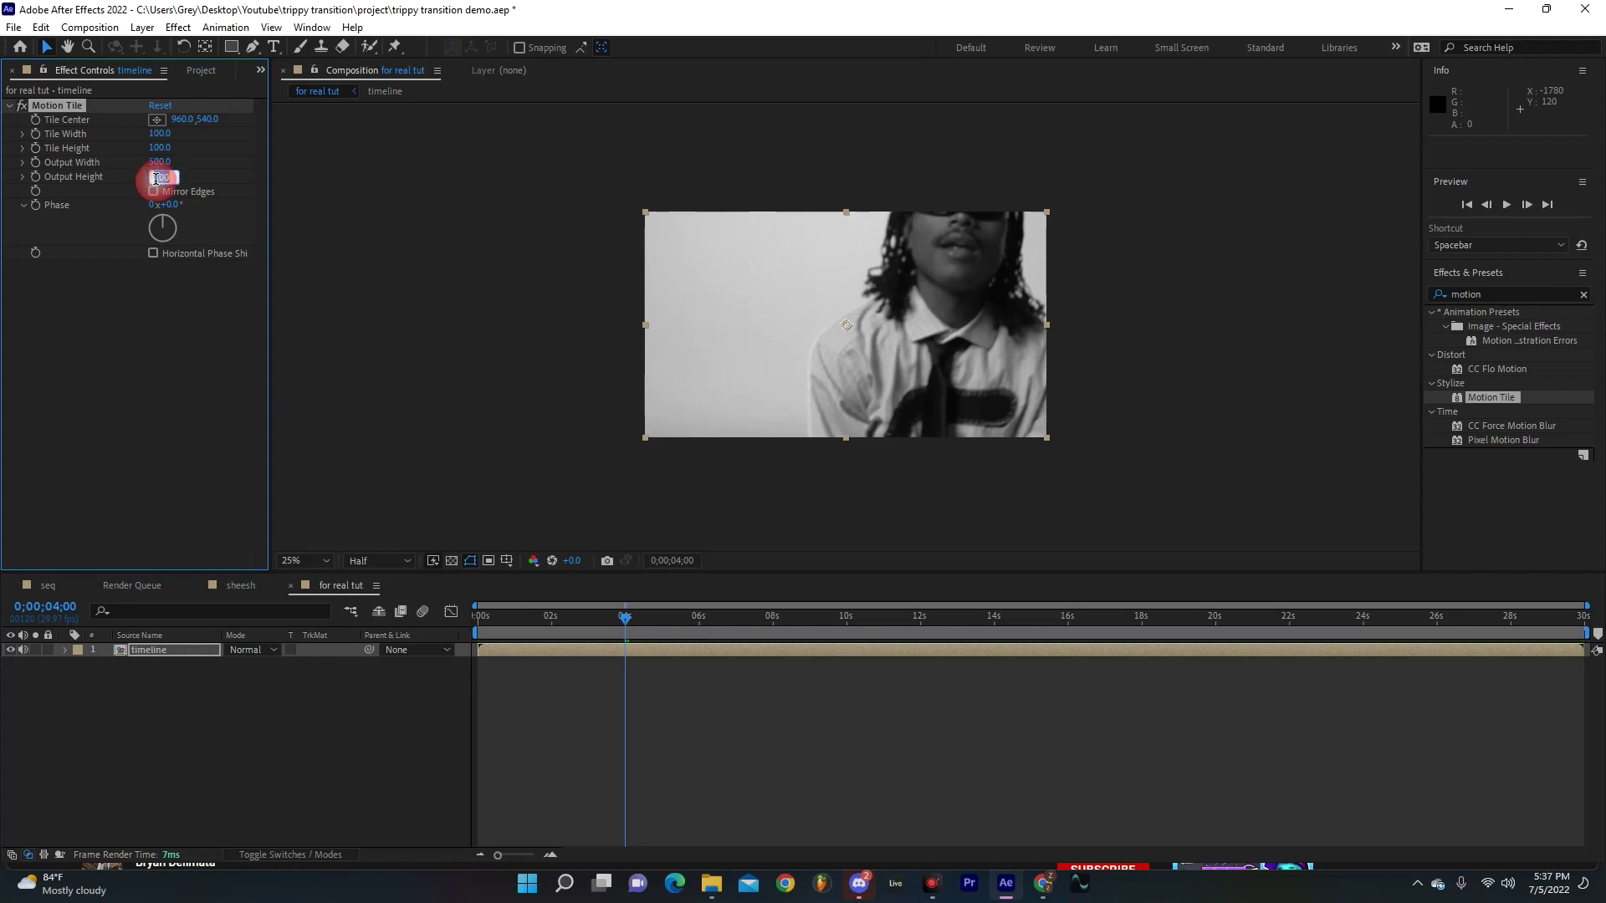
pyautogui.write('500')
pyautogui.press('Return')
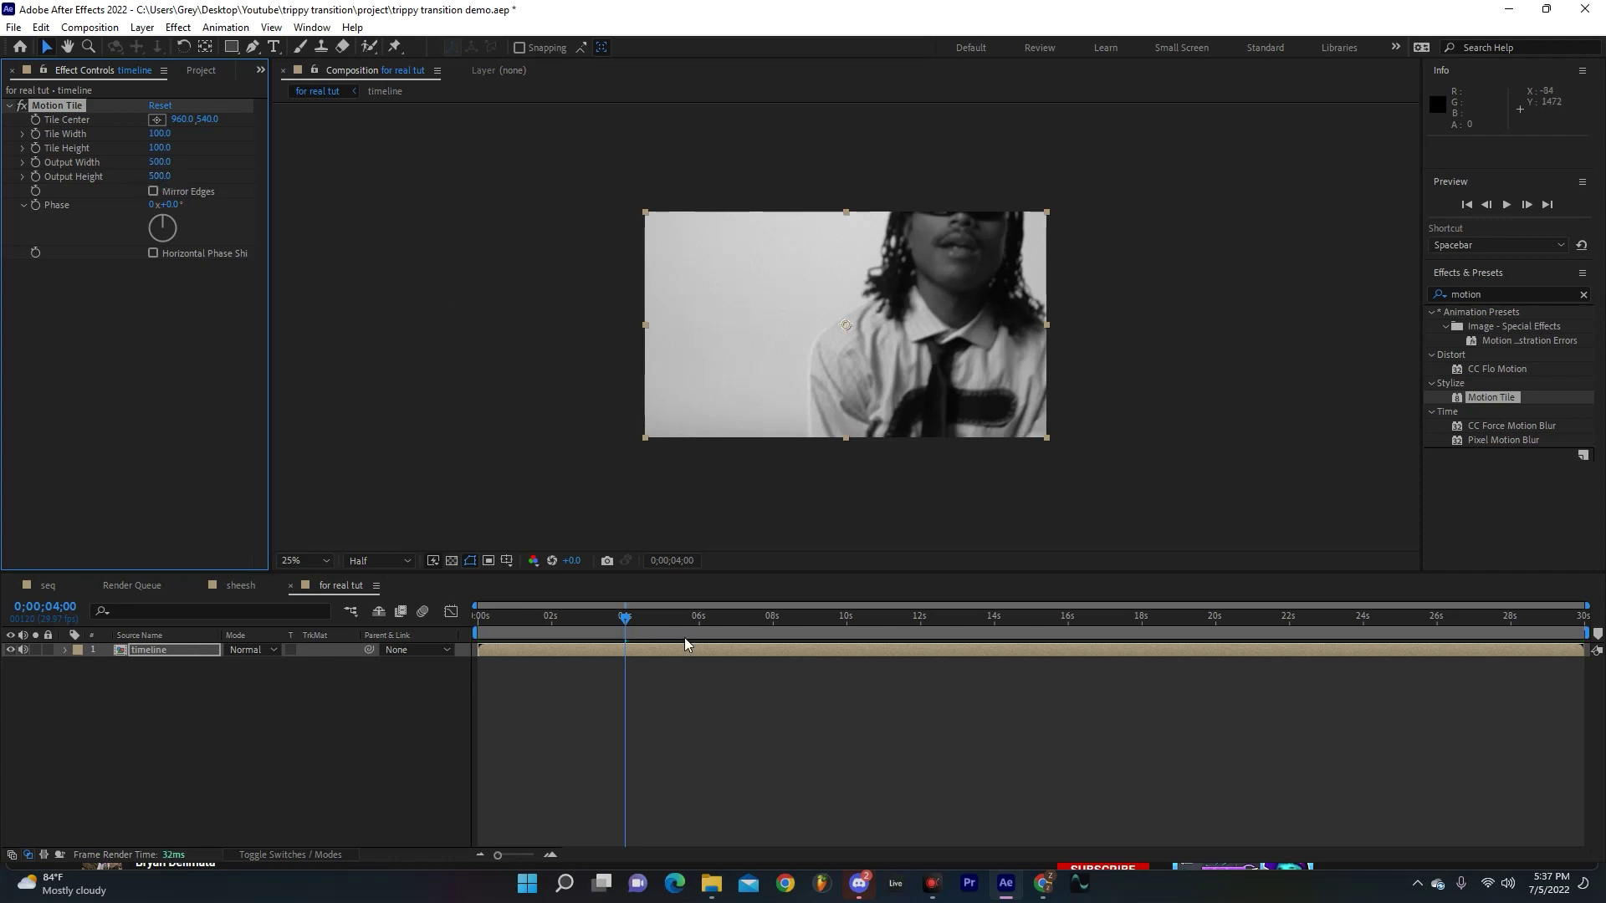
pyautogui.click(154, 191)
# - Search for 'transform' and apply the Transform effect to the timeline layer
pyautogui.click(1584, 295)
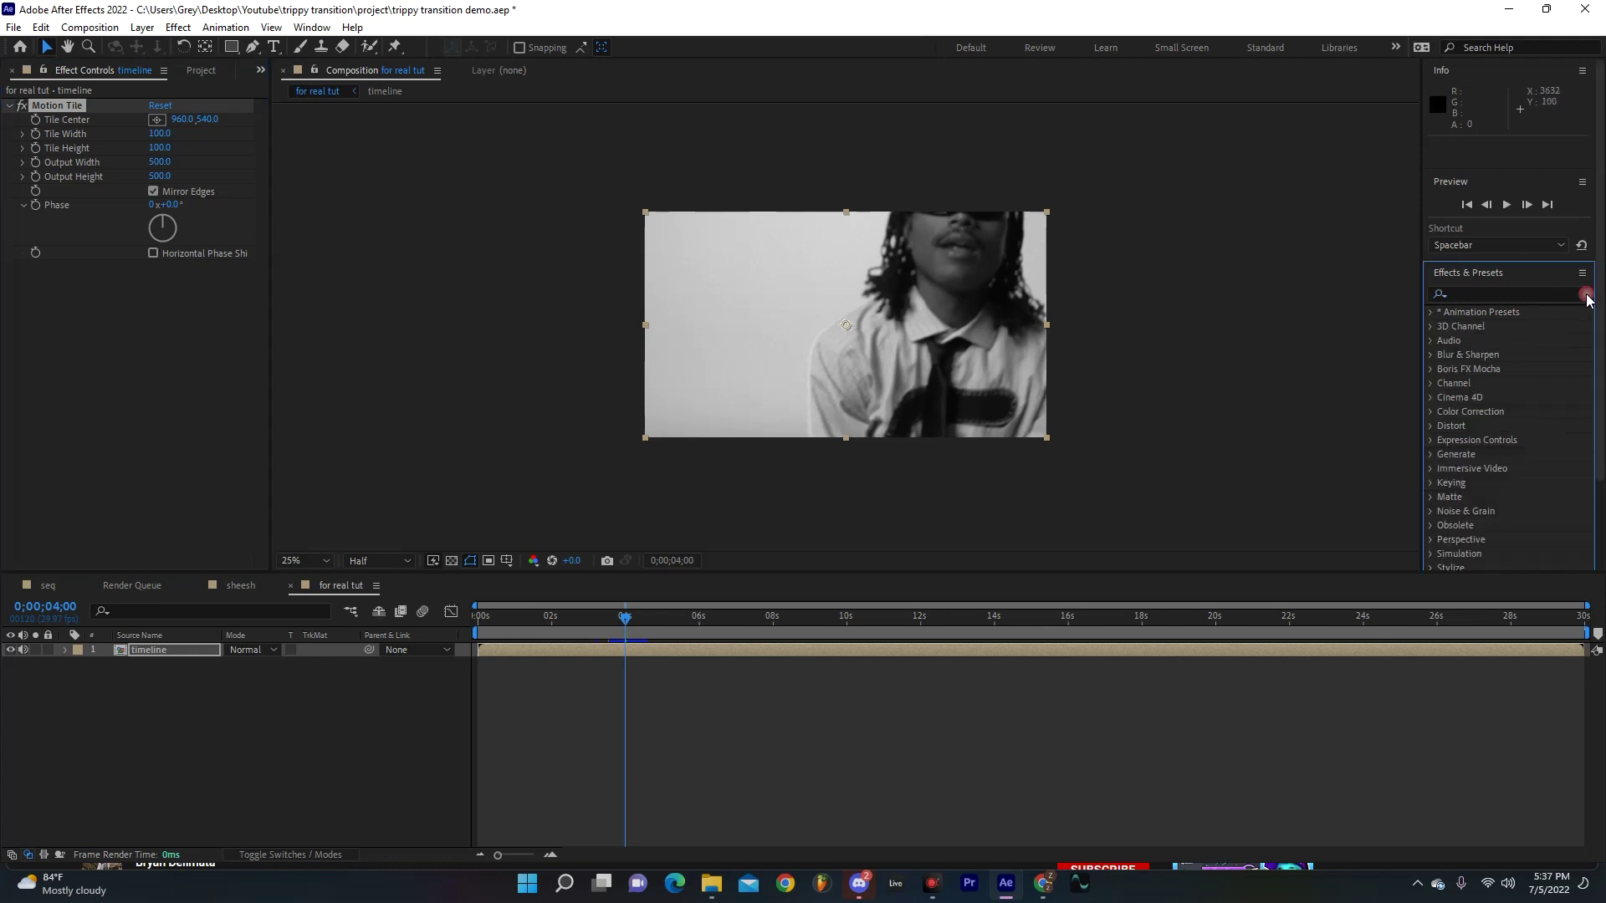
pyautogui.click(1547, 292)
pyautogui.write('transform')
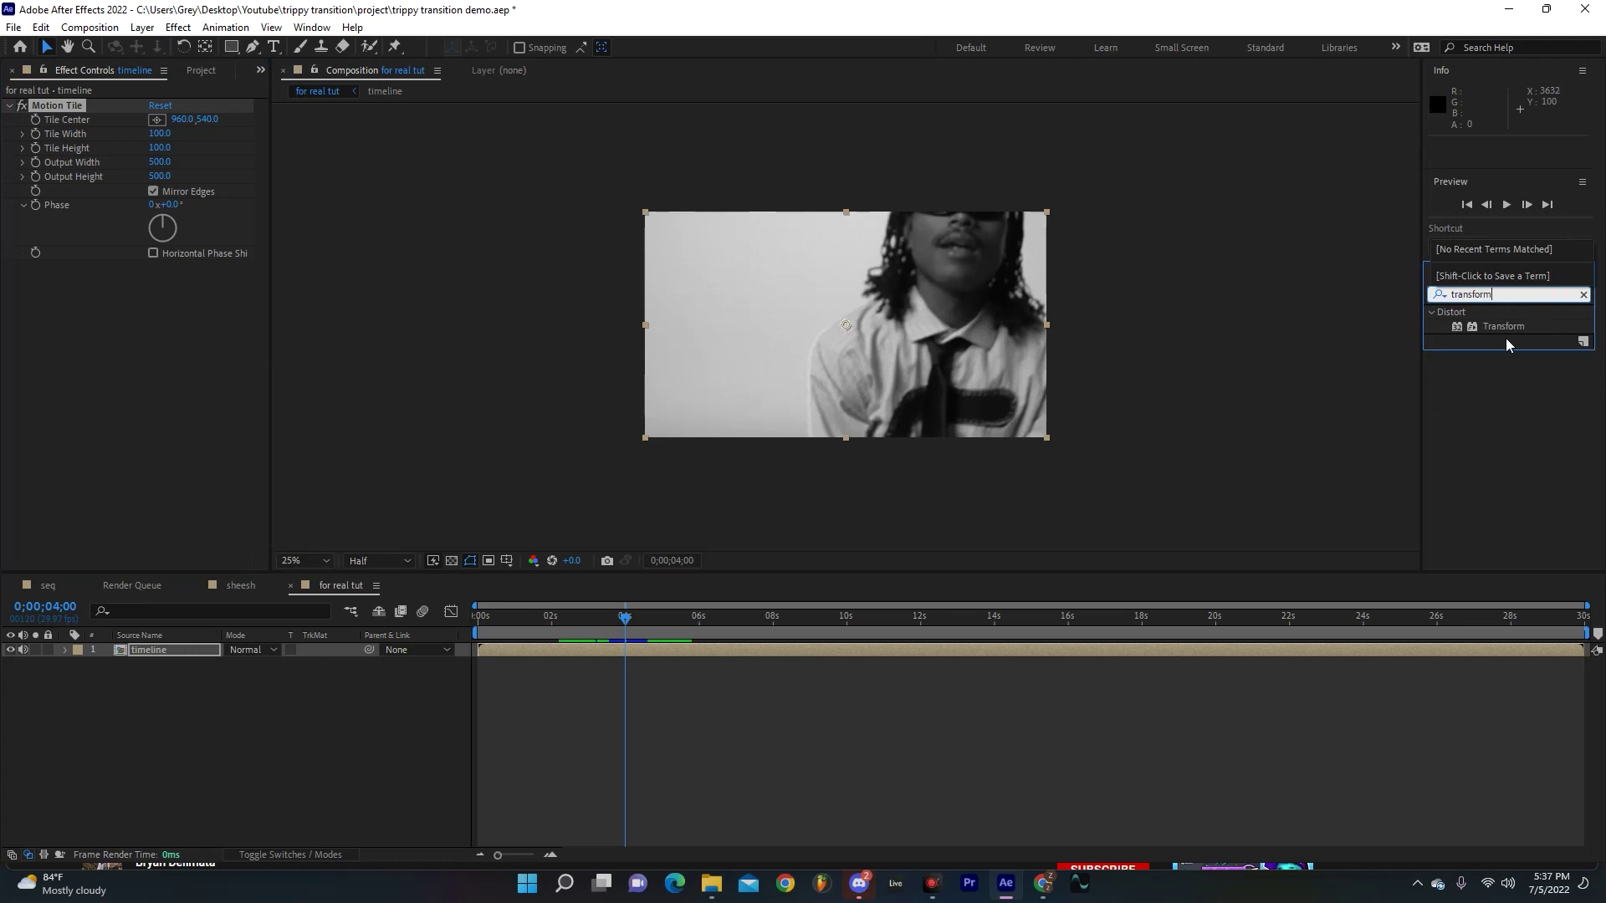
pyautogui.moveTo(1503, 326); pyautogui.dragTo(188, 652)
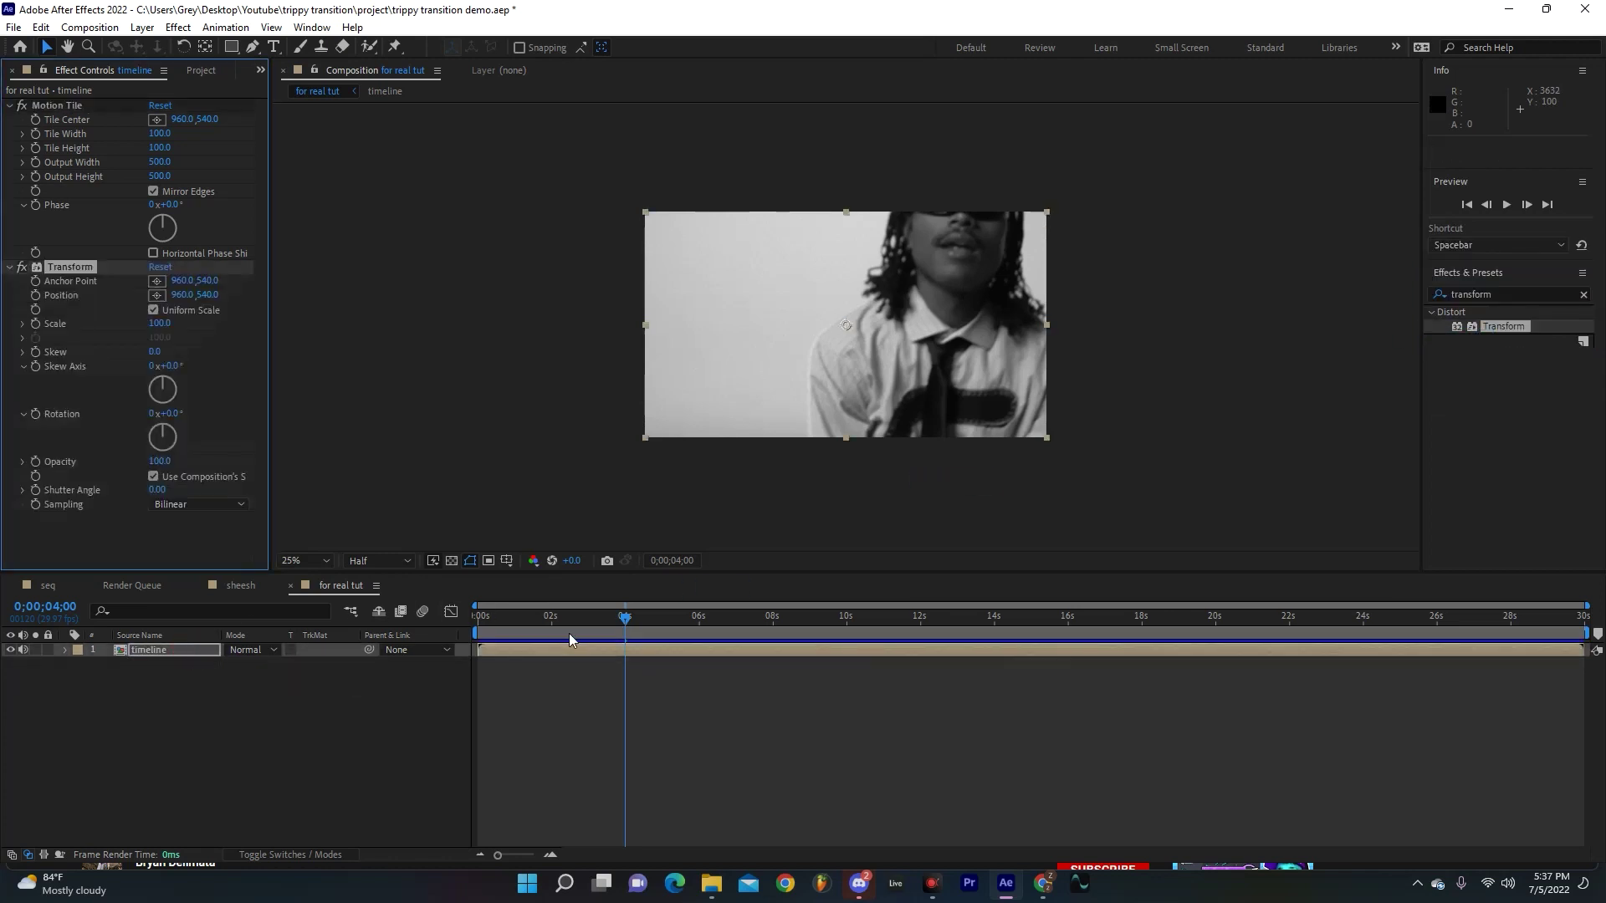
# - Open the timeline nested comp to check its clips, then return to for real tut
pyautogui.click(184, 649)
pyautogui.doubleClick(184, 649)
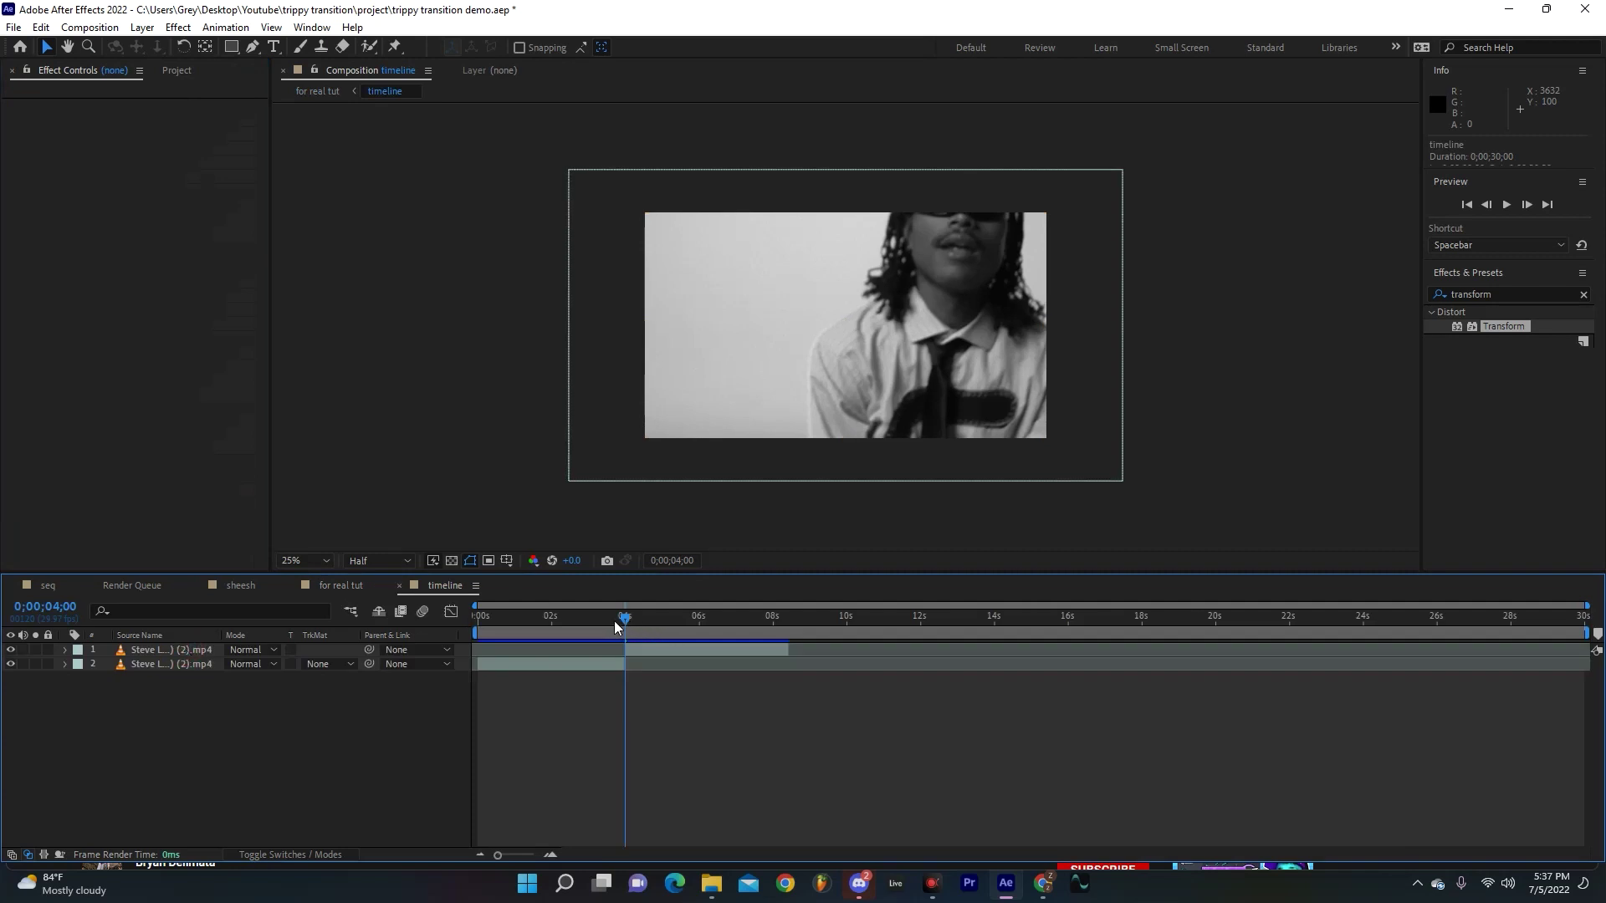
pyautogui.click(330, 588)
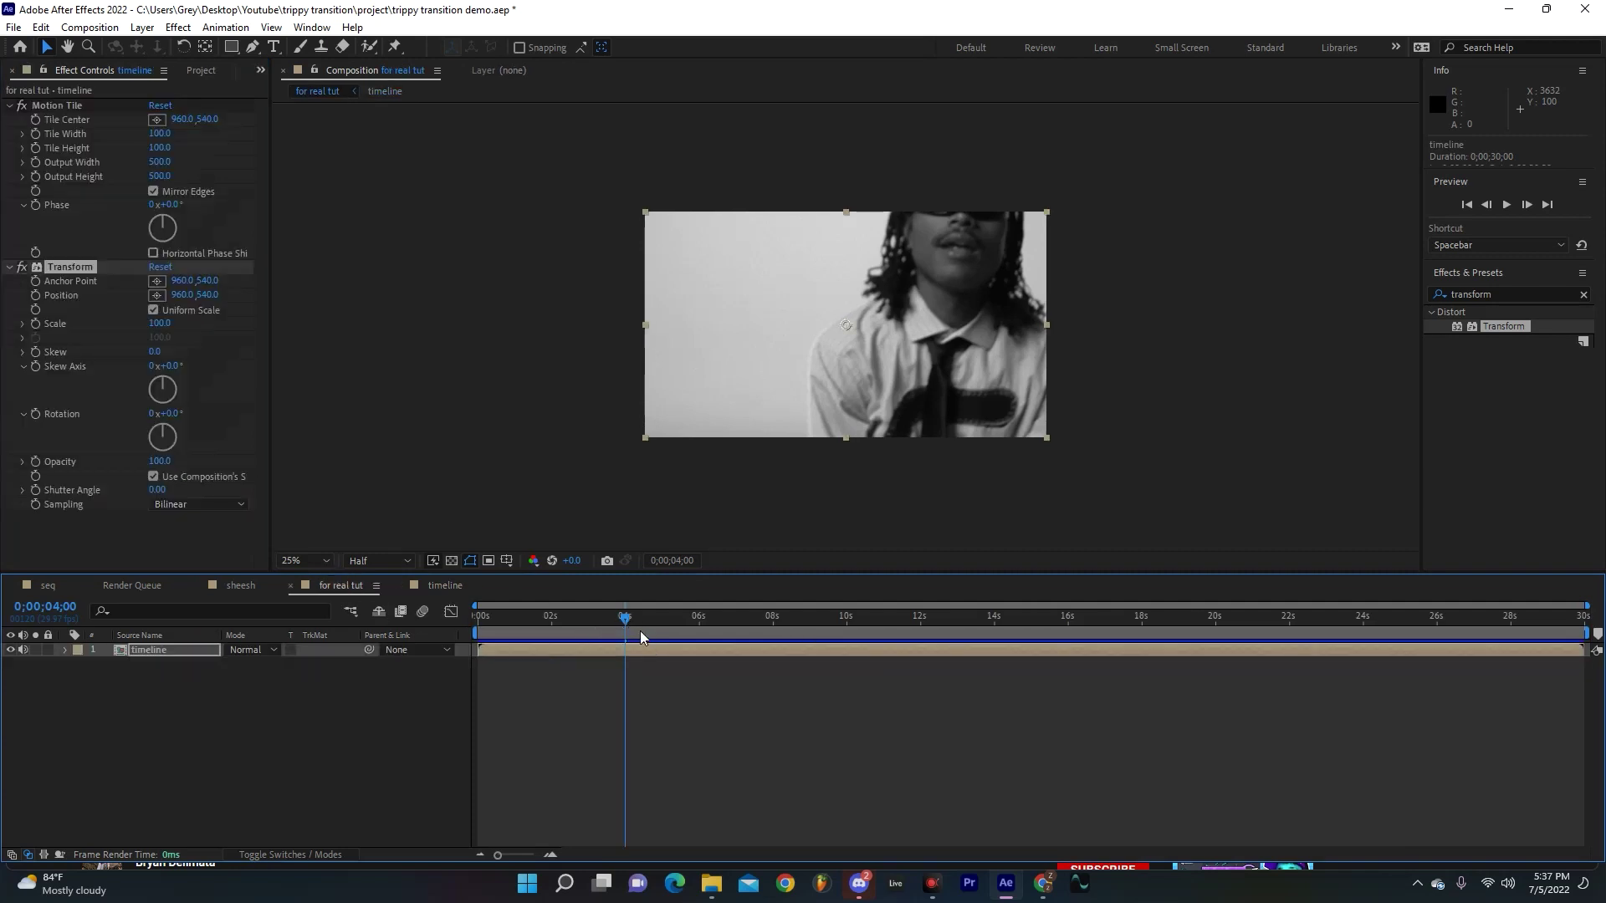
# - At 0;00;03;10, add starting keyframes for Transform Position, Scale and Rotation
pyautogui.click(1490, 204)
pyautogui.click(1489, 205)
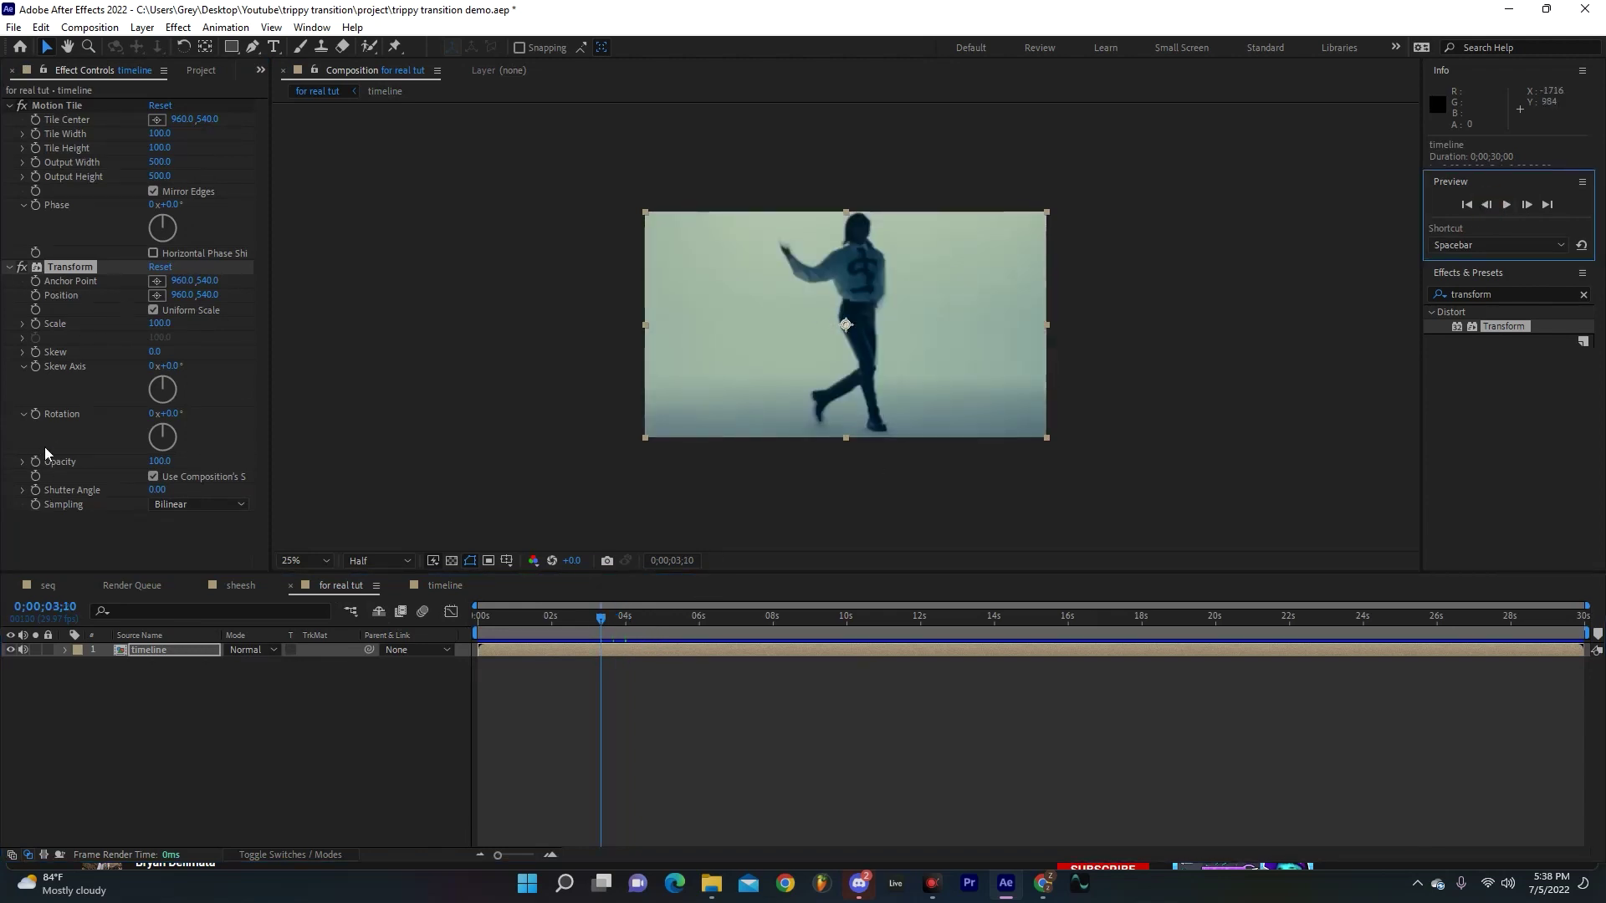
pyautogui.click(35, 295)
pyautogui.click(35, 324)
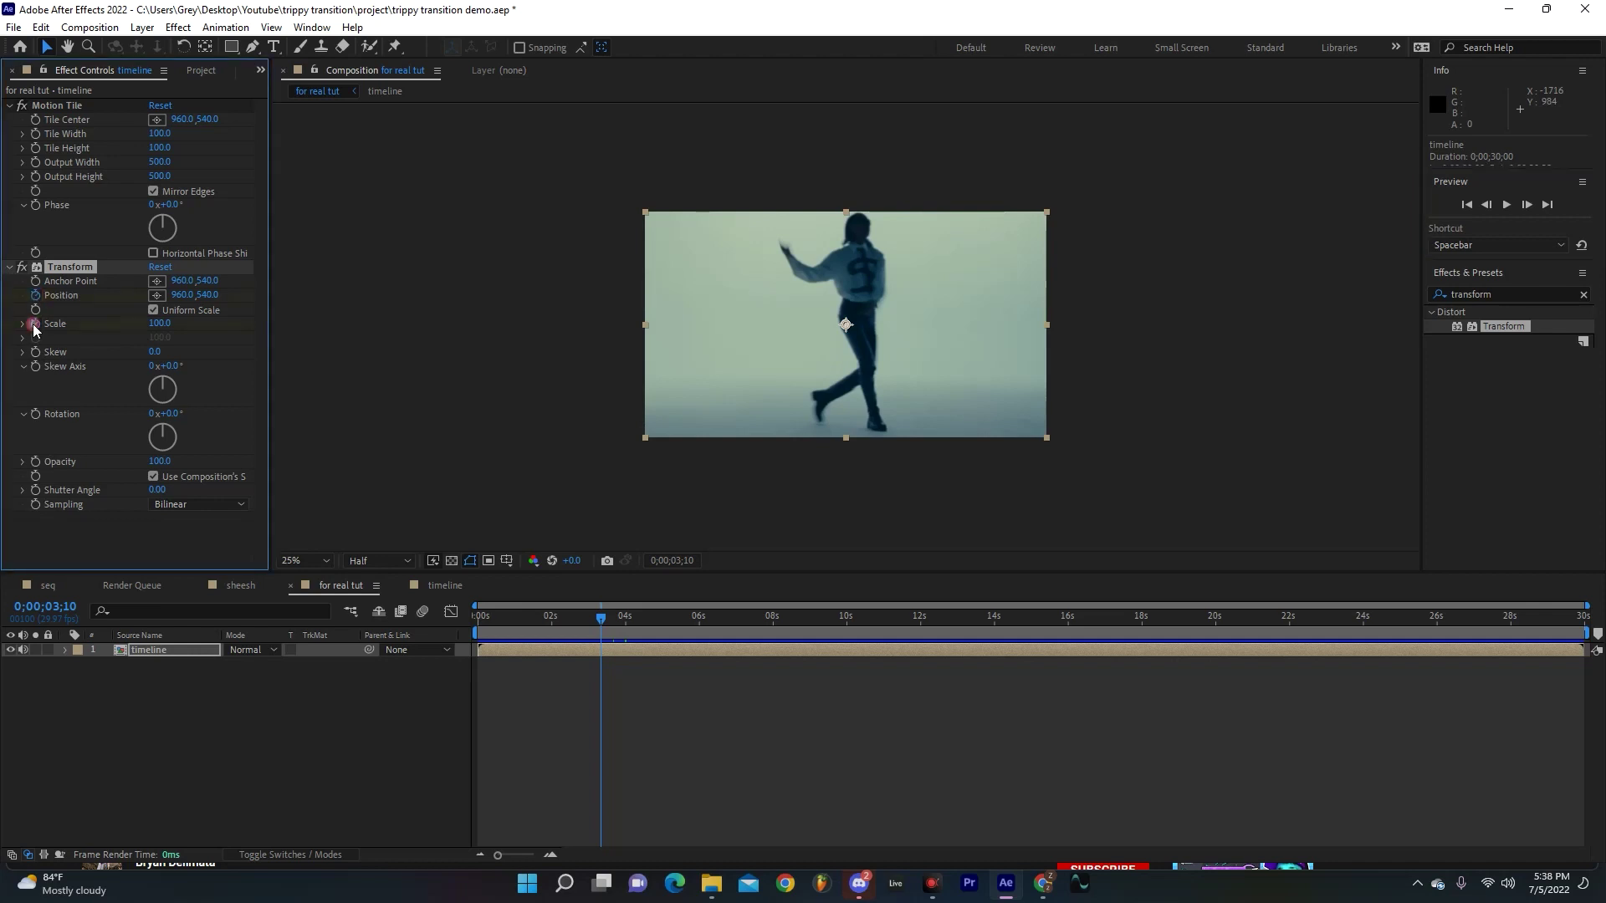
pyautogui.click(34, 414)
# - Set the Transform Shutter Angle to 180, then reveal the keyed properties and scrub into the second clip
pyautogui.click(153, 476)
pyautogui.click(156, 491)
pyautogui.write('180')
pyautogui.press('Return')
pyautogui.press('u')
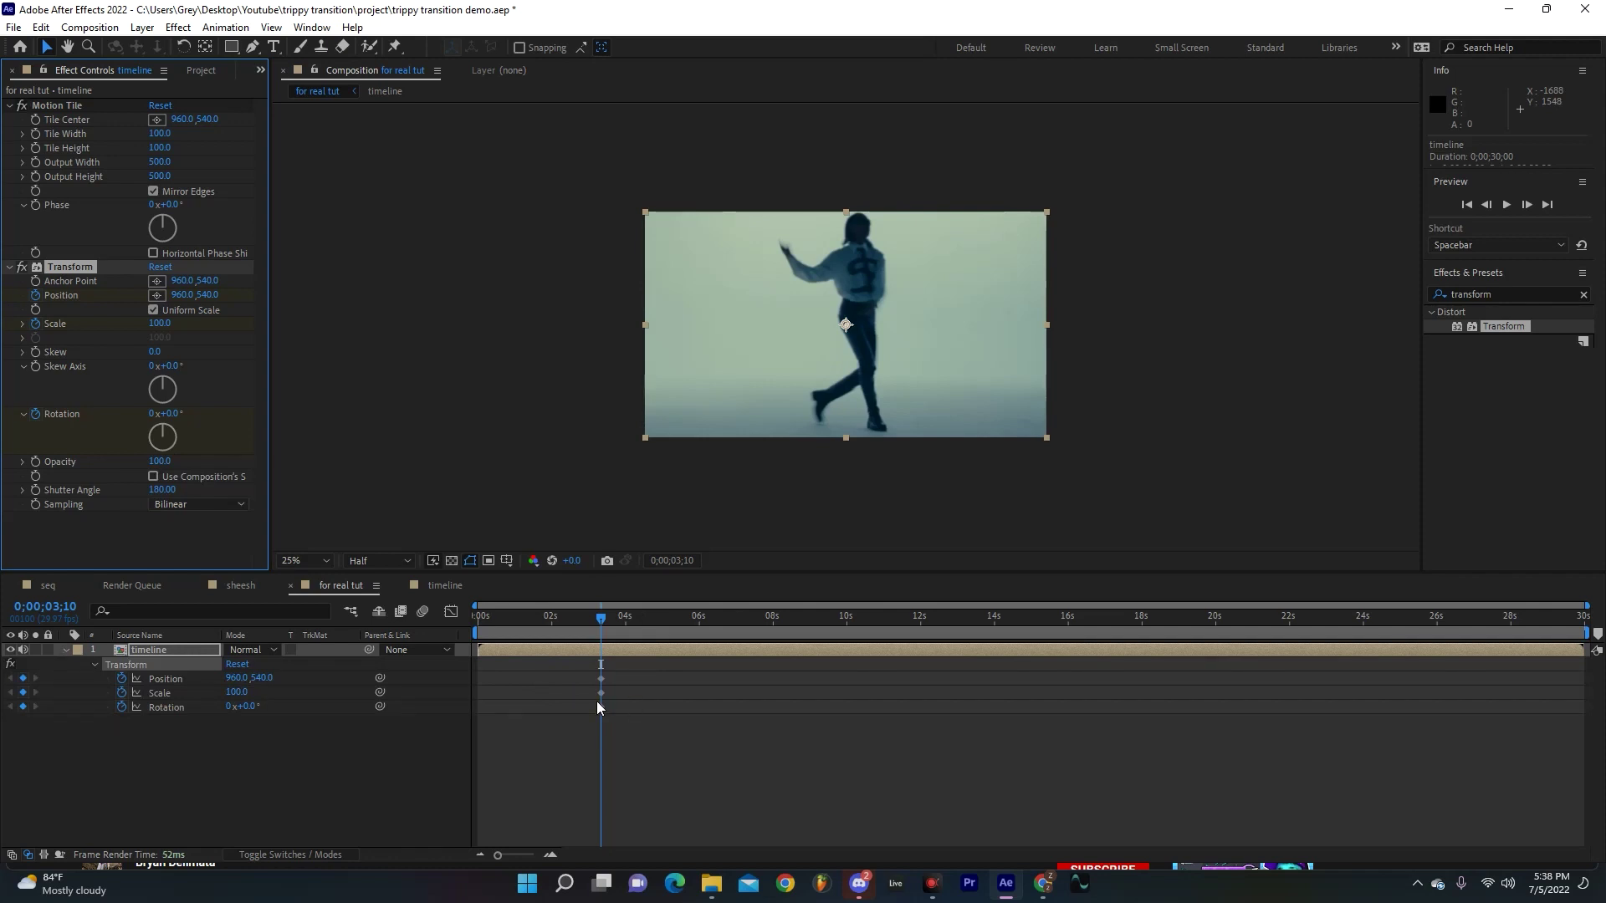
pyautogui.moveTo(660, 623); pyautogui.dragTo(650, 624)
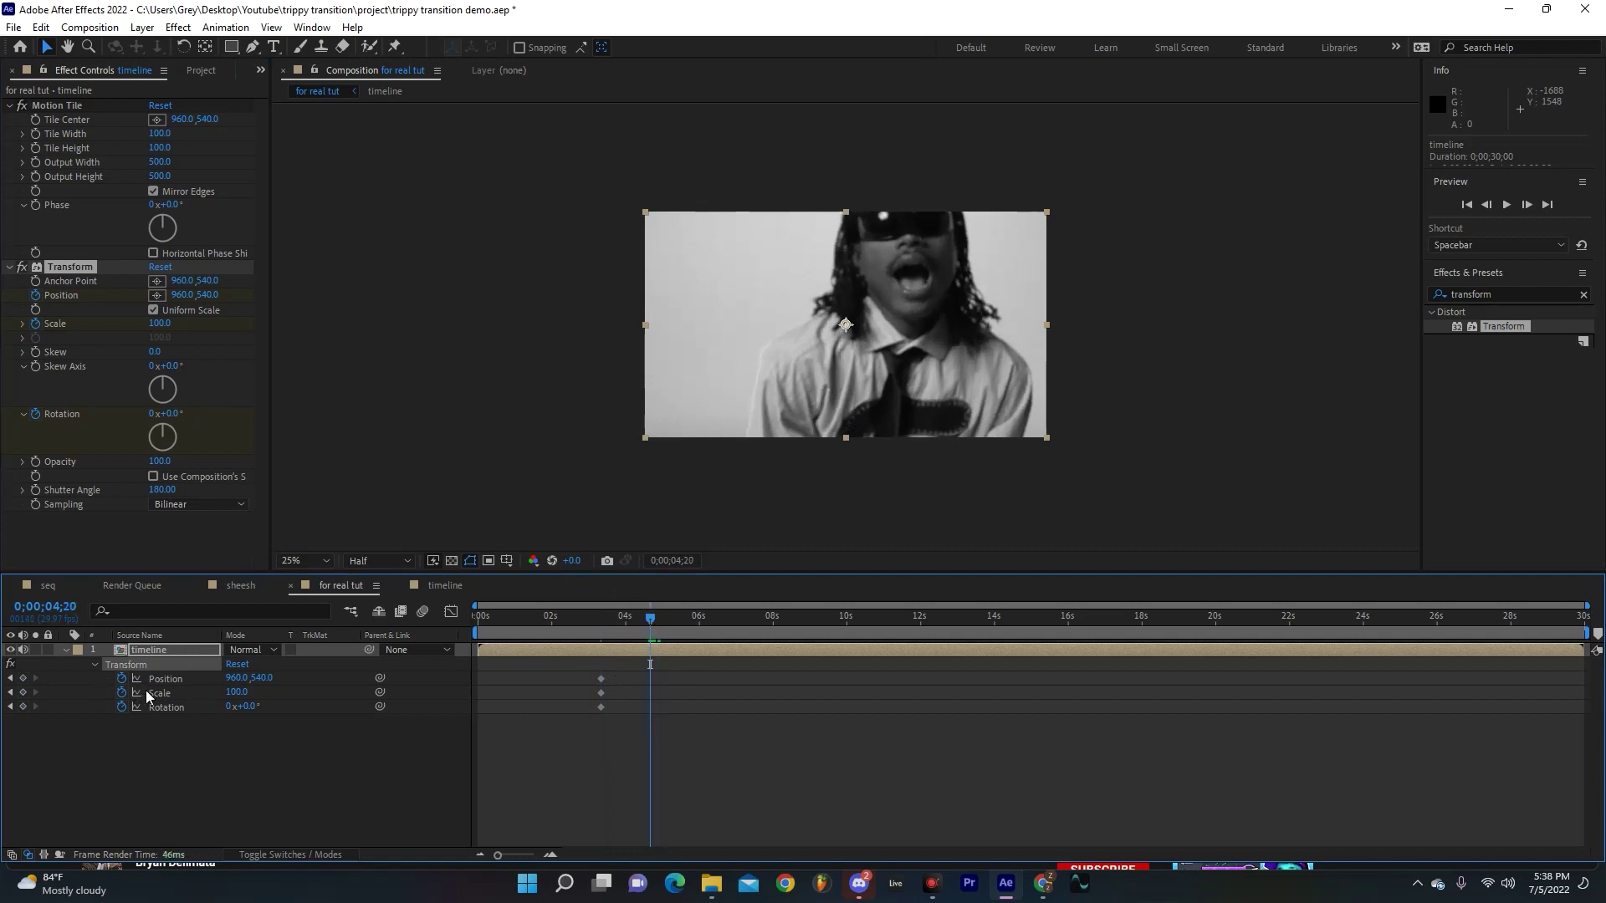
# - At 0;00;04;20, set the Transform Rotation to 180°
pyautogui.click(246, 707)
pyautogui.write('180')
pyautogui.press('Return')
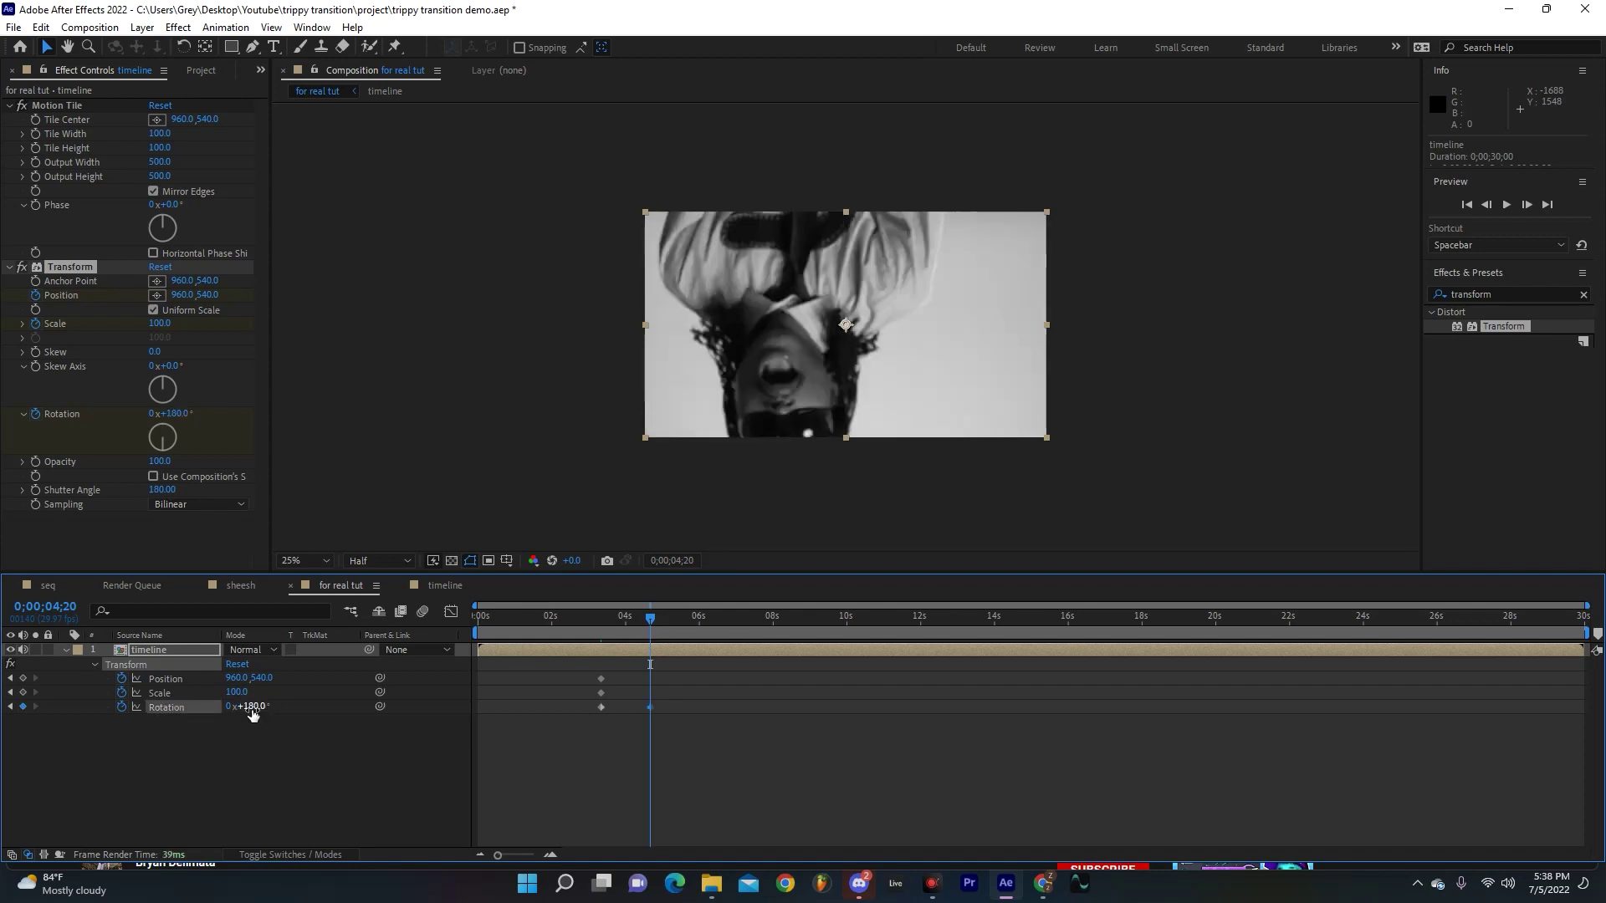
# - Set the Transform Position to -862, -528
pyautogui.click(234, 678)
pyautogui.write('-862')
pyautogui.click(266, 678)
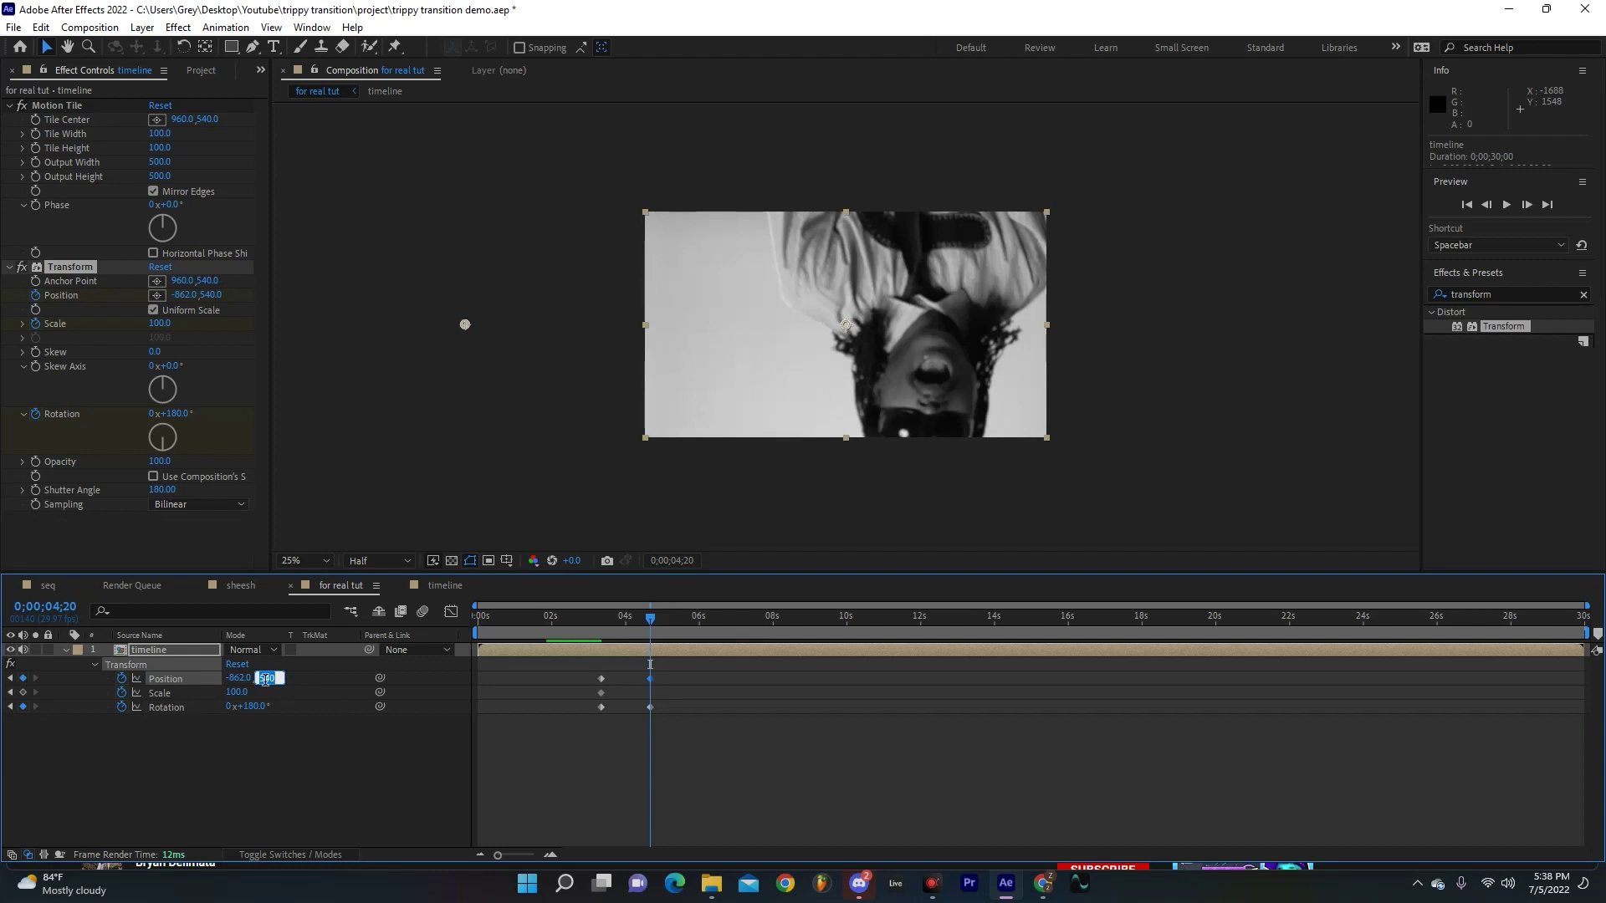
pyautogui.write('-528')
pyautogui.press('Return')
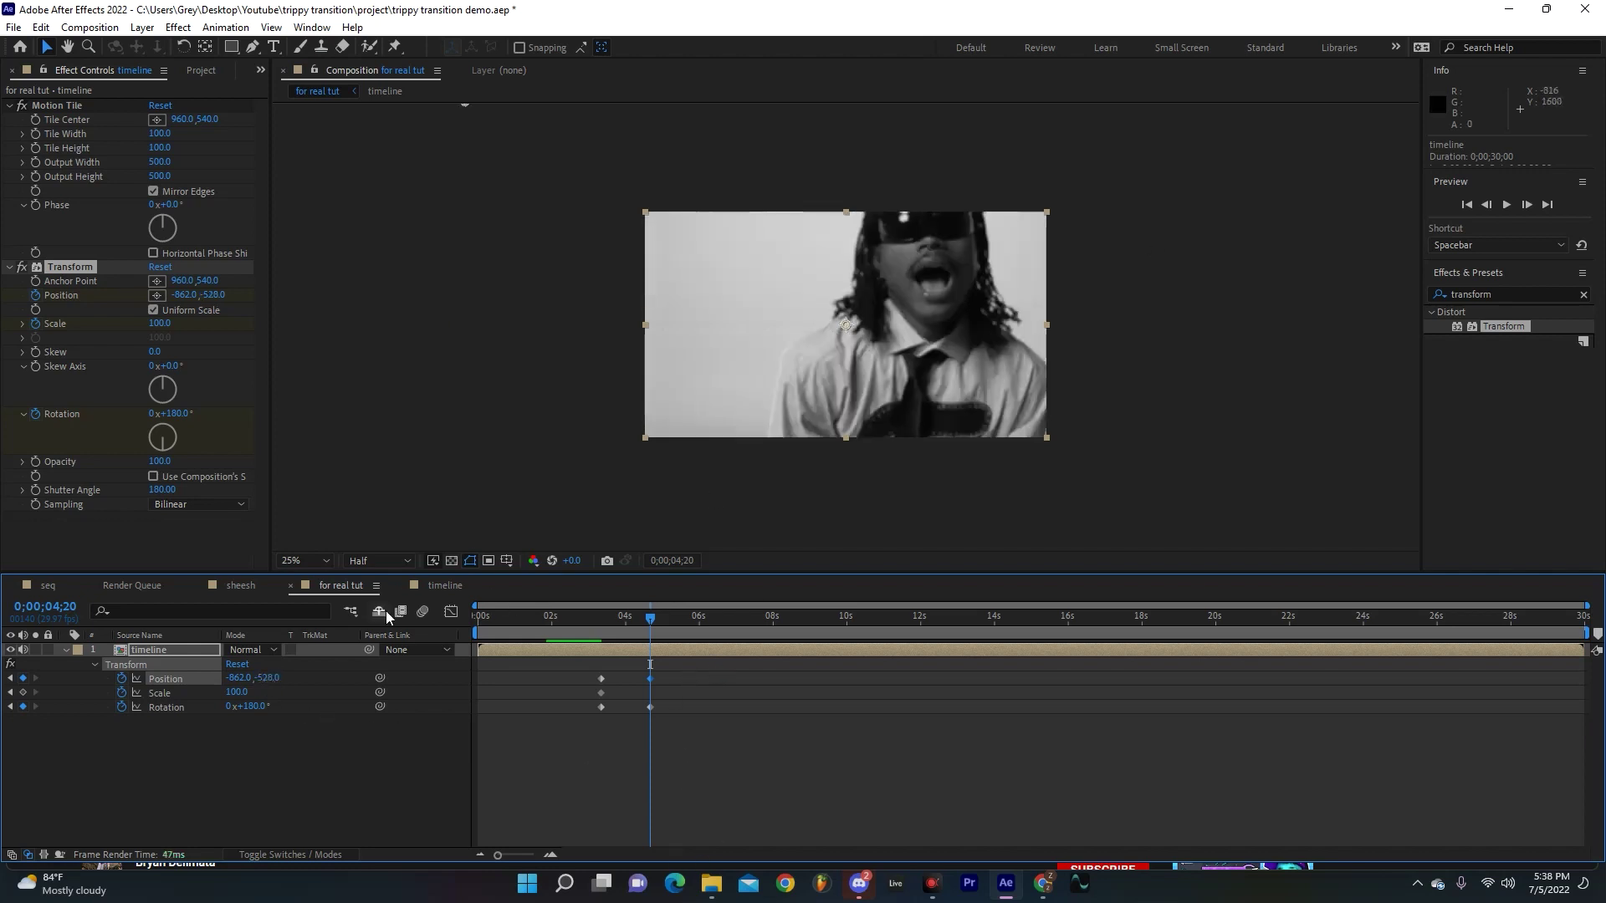
# - Check the clips inside the timeline comp, then add a Scale keyframe in for real tut
pyautogui.click(449, 588)
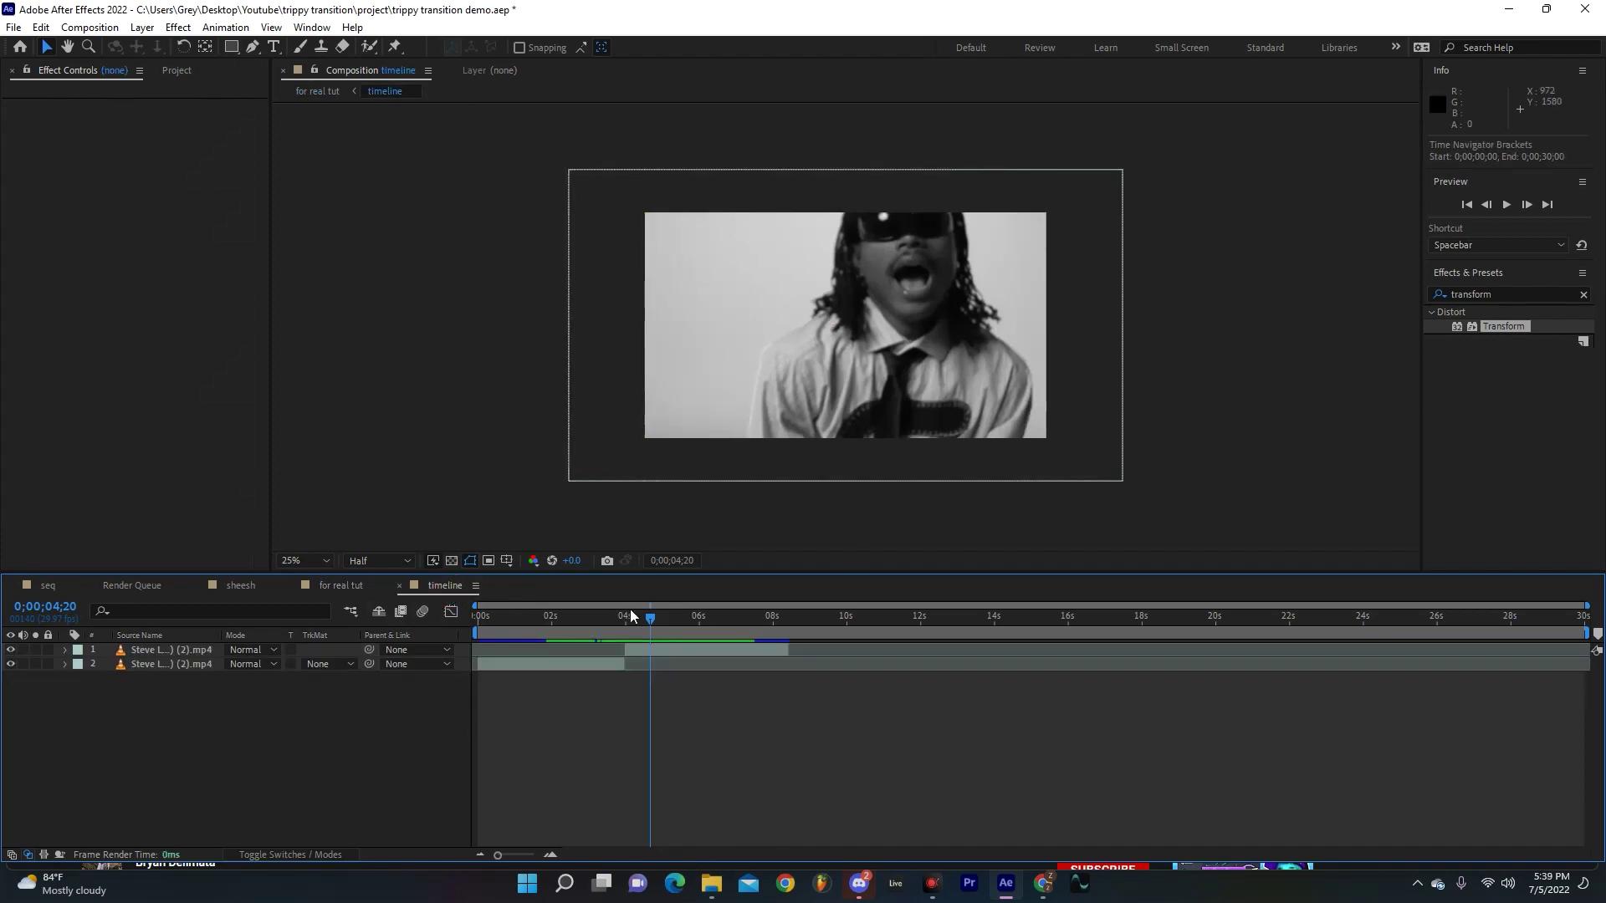
pyautogui.moveTo(629, 610); pyautogui.dragTo(655, 632)
pyautogui.click(332, 588)
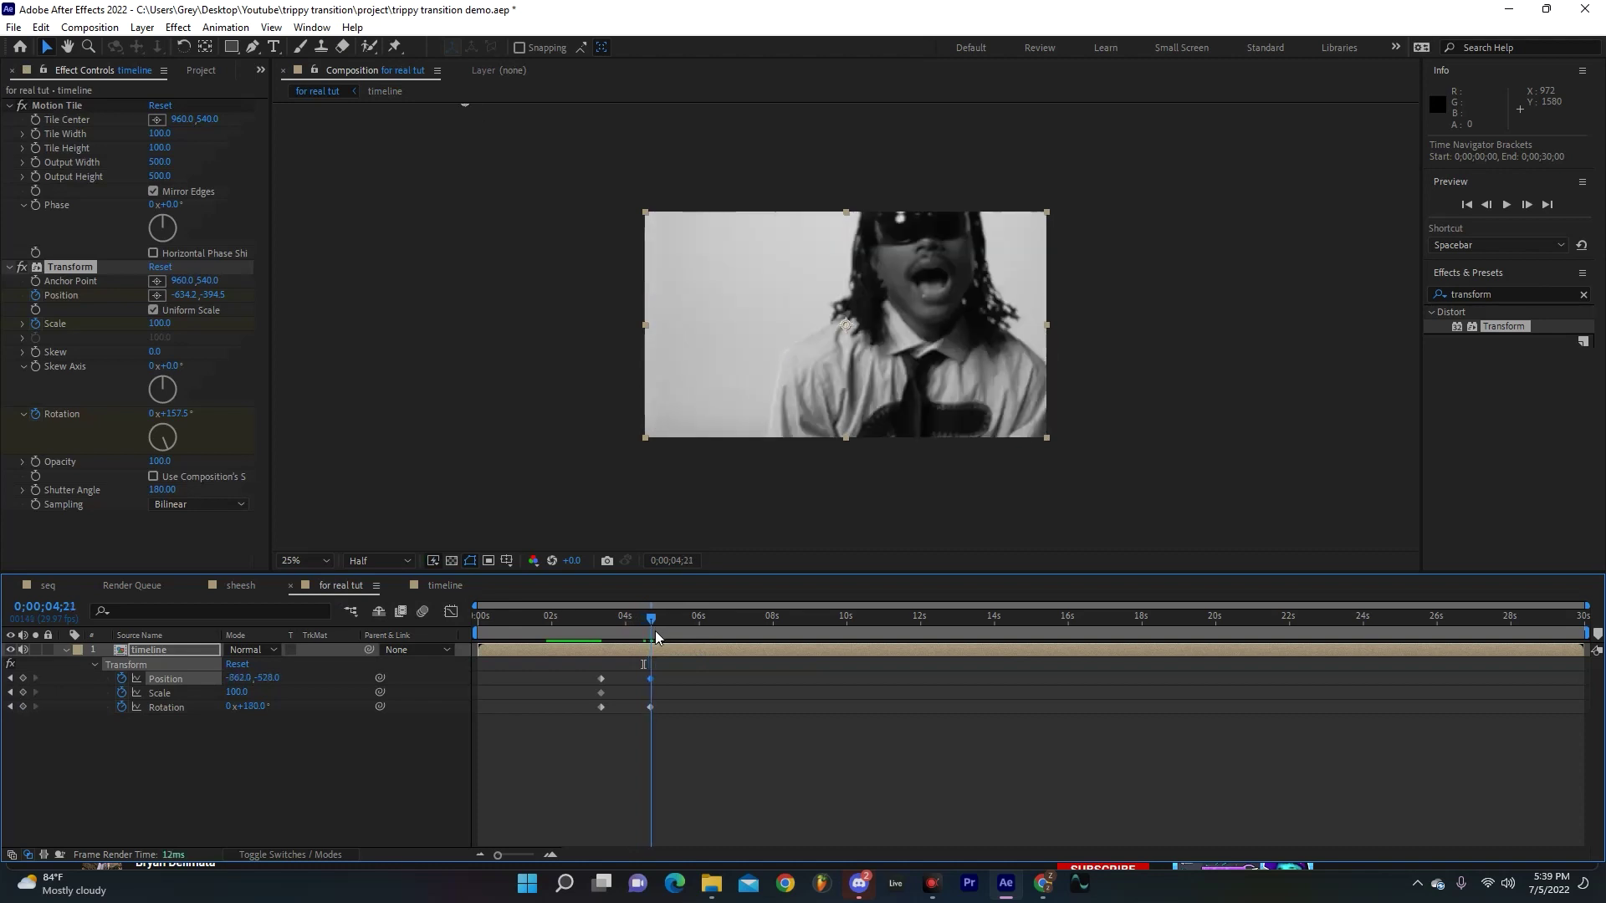
pyautogui.click(23, 693)
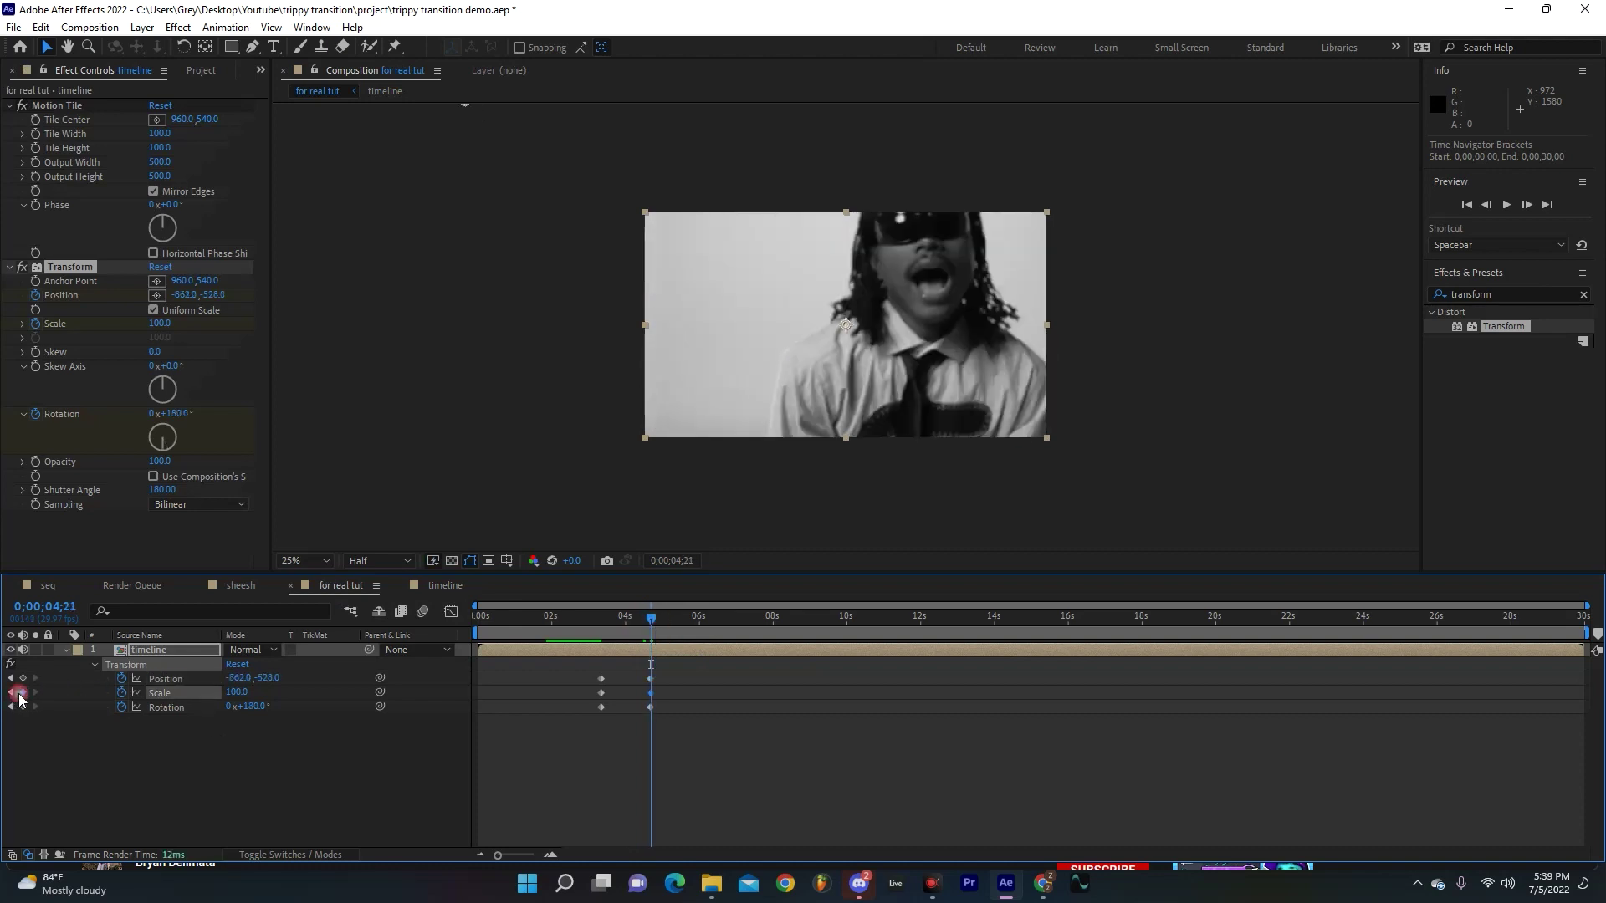
# - At 0;00;04;00, set the Transform Scale to 150
pyautogui.click(628, 628)
pyautogui.press('pageup')
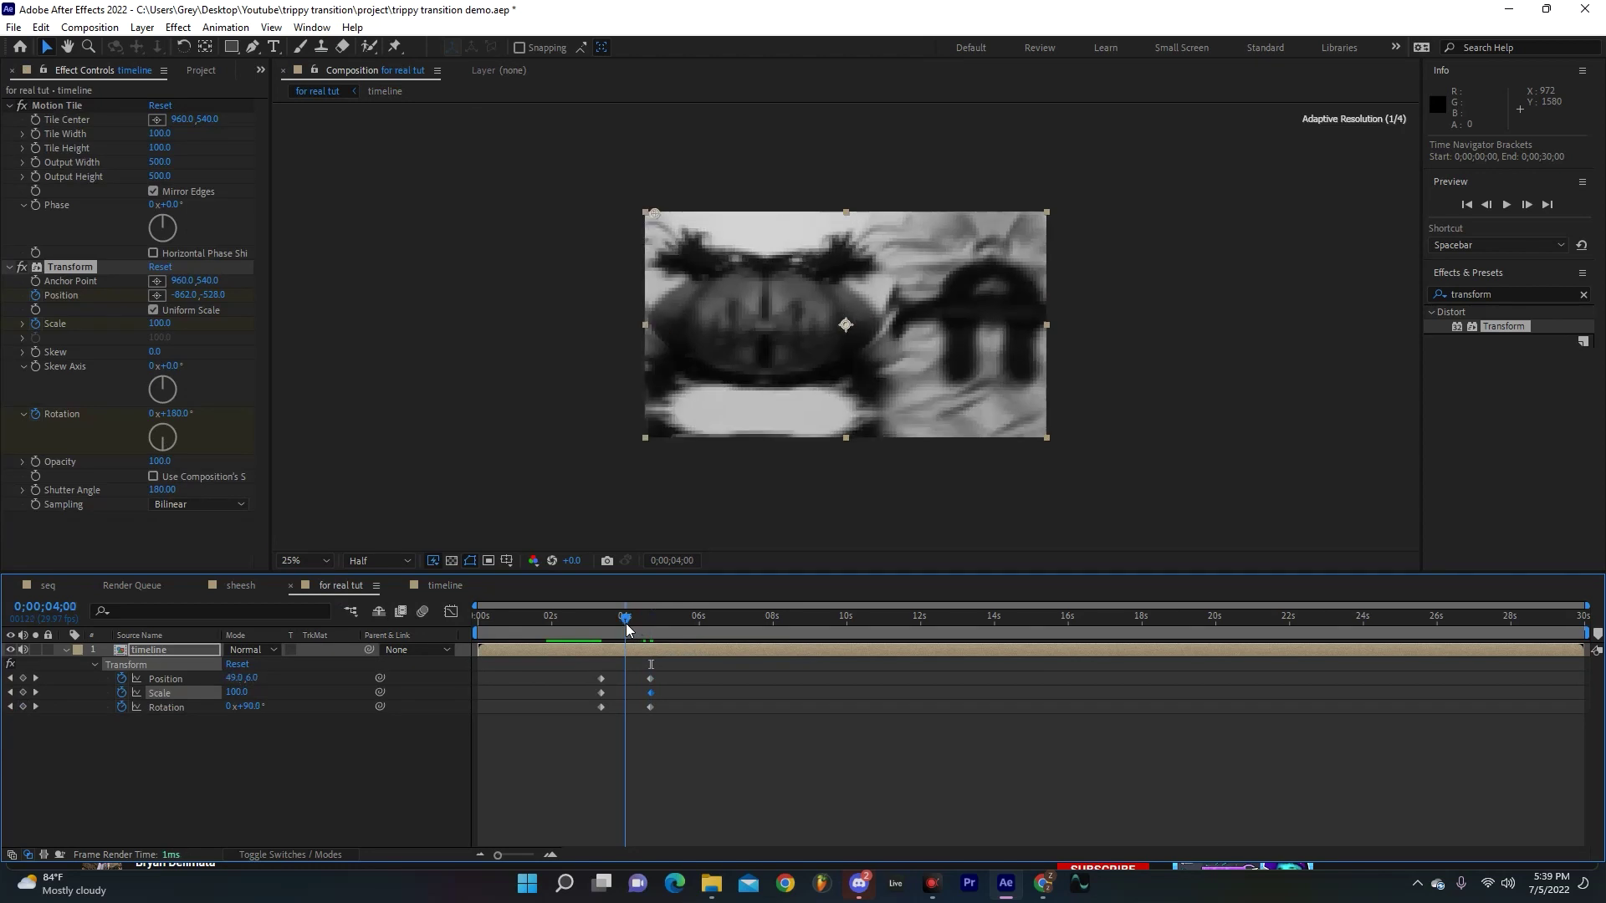
pyautogui.write('15')
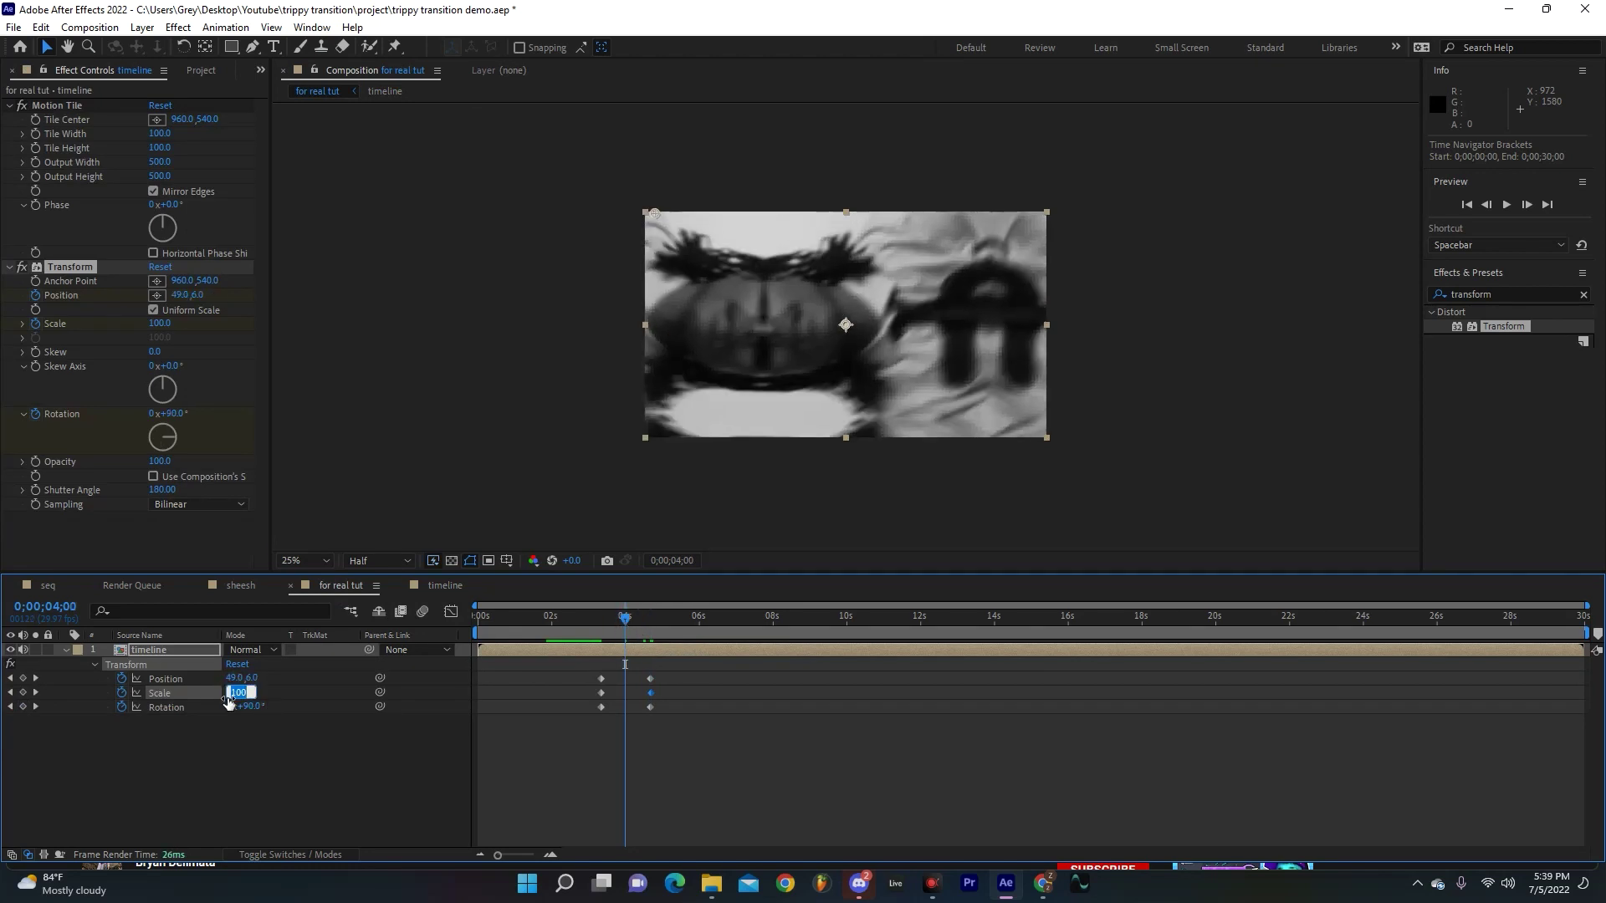
pyautogui.write('0')
pyautogui.press('Return')
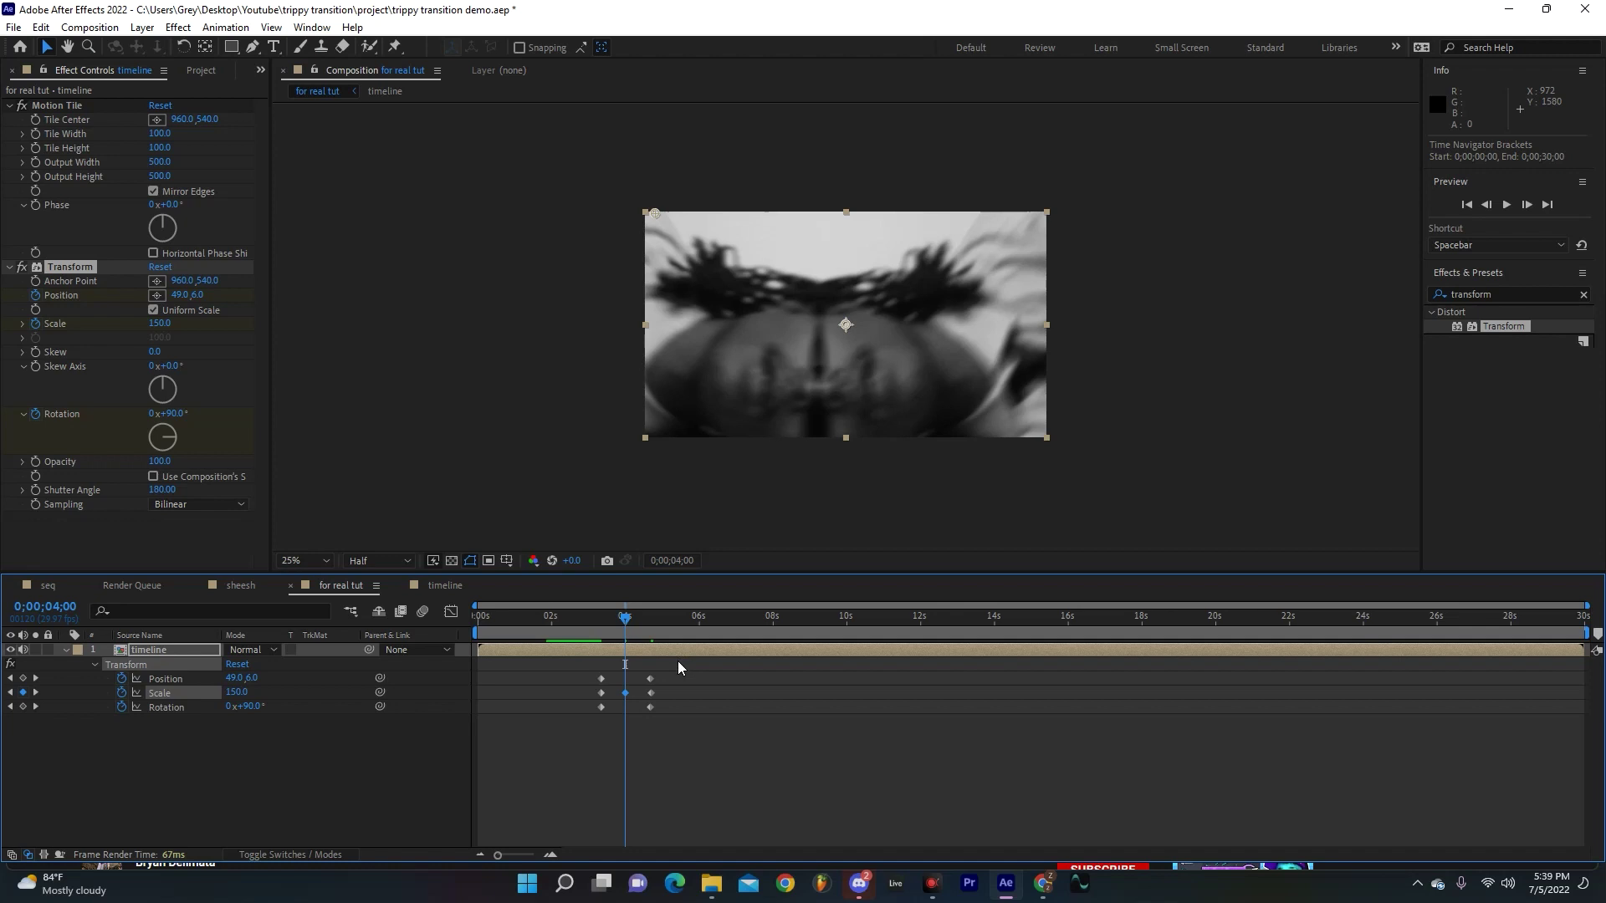
# - Set Rotation to 130° and scrub from 3;15 to preview the spinning zoom
pyautogui.click(248, 706)
pyautogui.write('130')
pyautogui.press('Return')
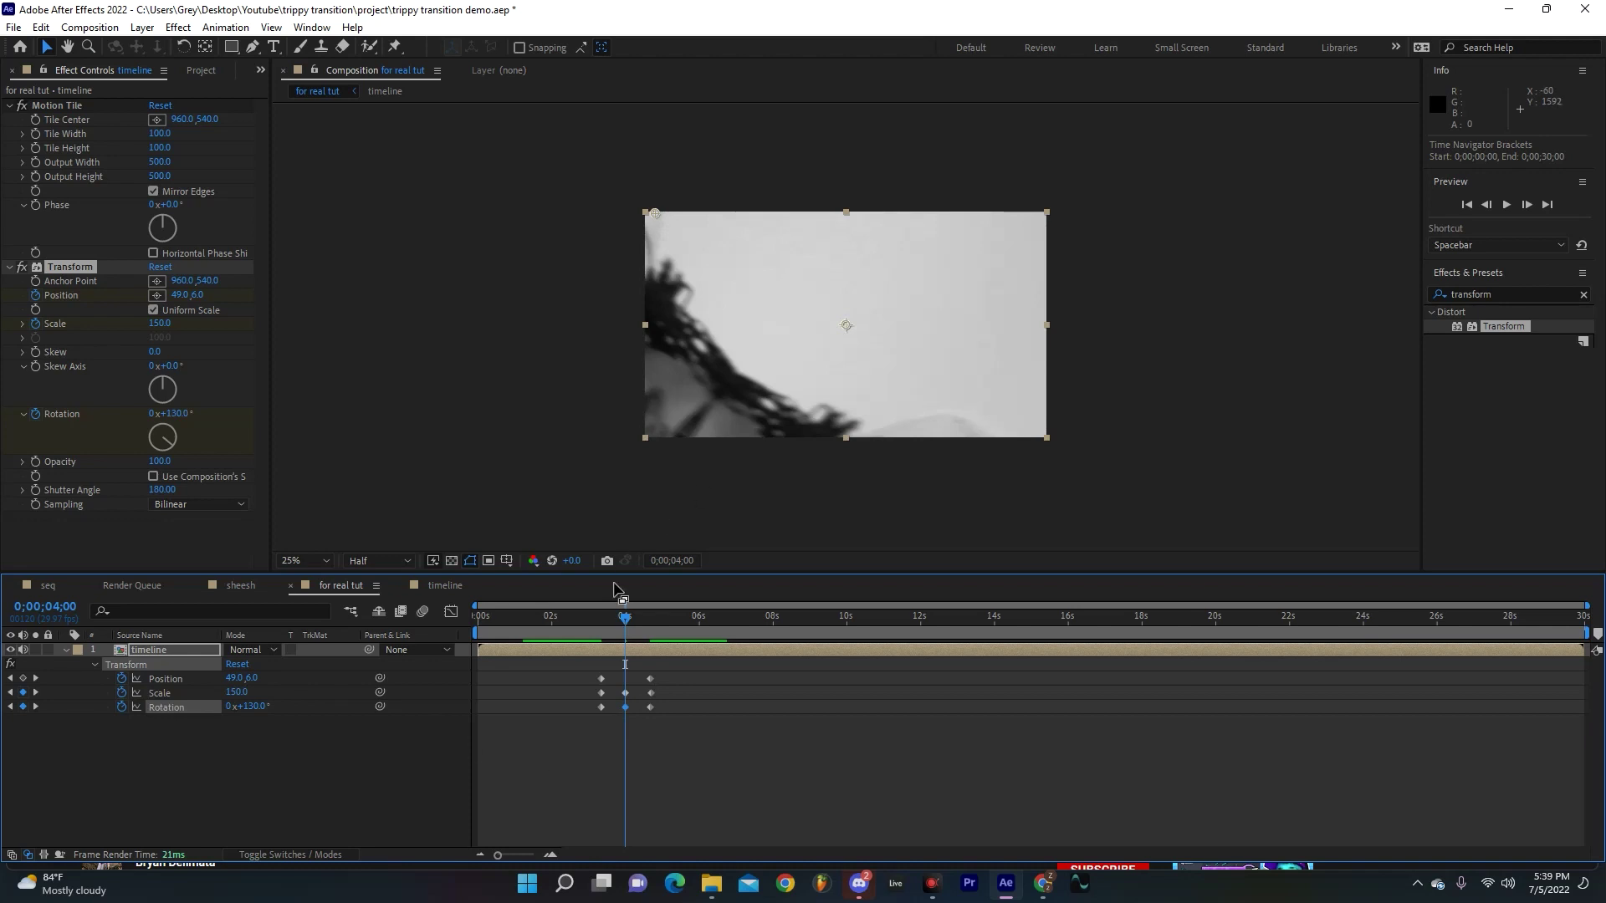
pyautogui.click(600, 622)
pyautogui.moveTo(601, 624)
pyautogui.mouseDown()
pyautogui.moveTo(664, 627)
pyautogui.moveTo(584, 621)
pyautogui.mouseUp()
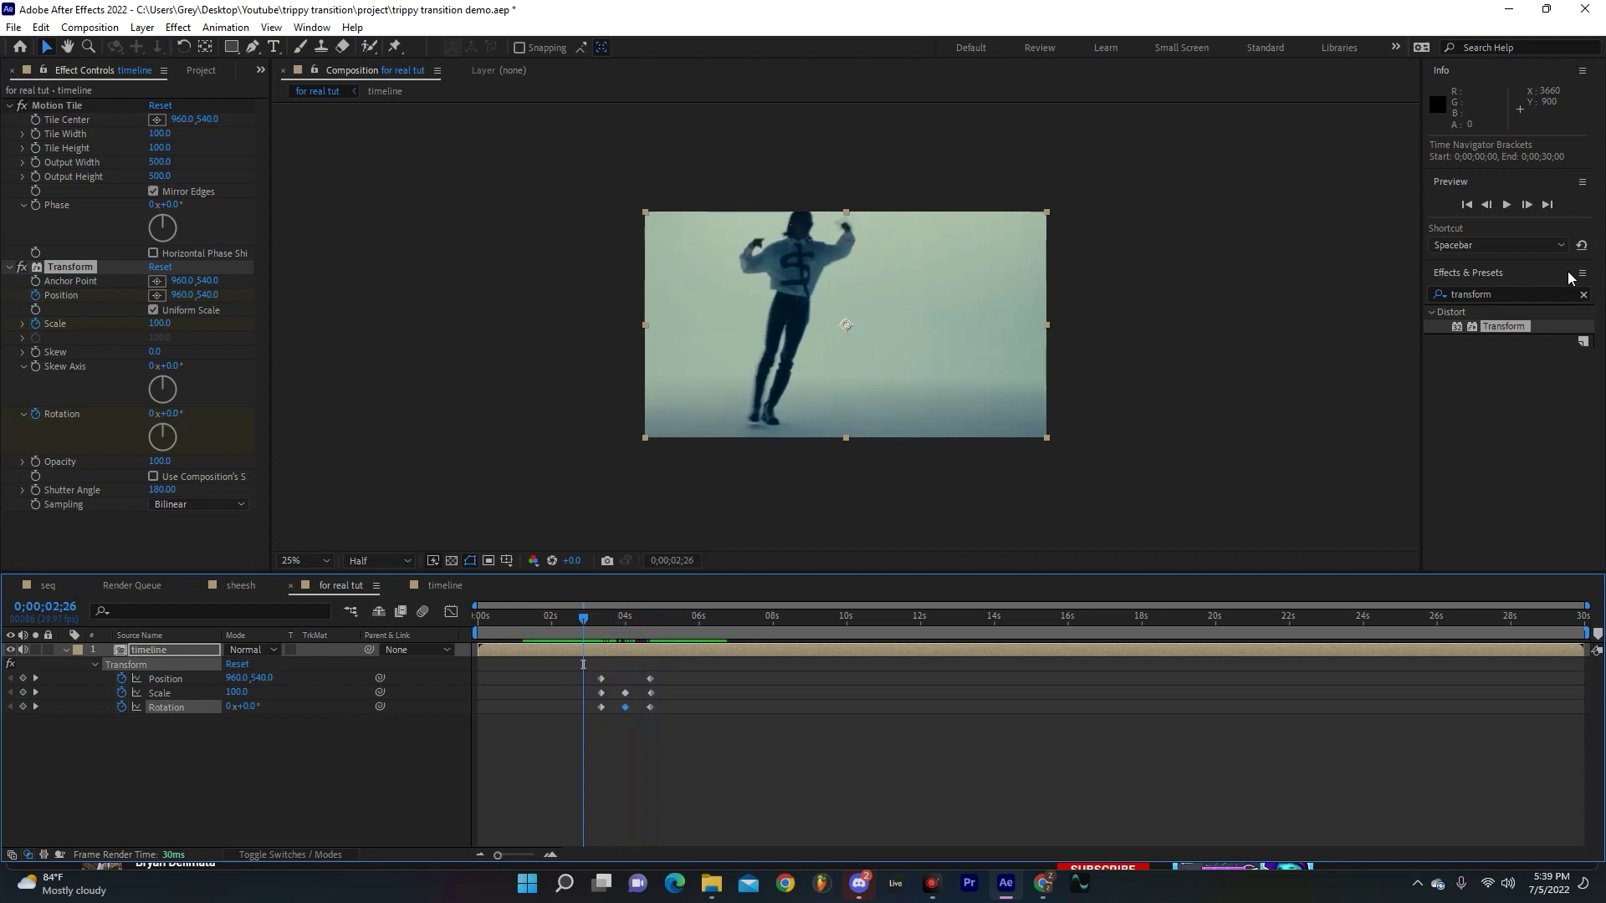
# - Search for 'optic' and apply Optics Compensation to the timeline layer
pyautogui.click(1584, 295)
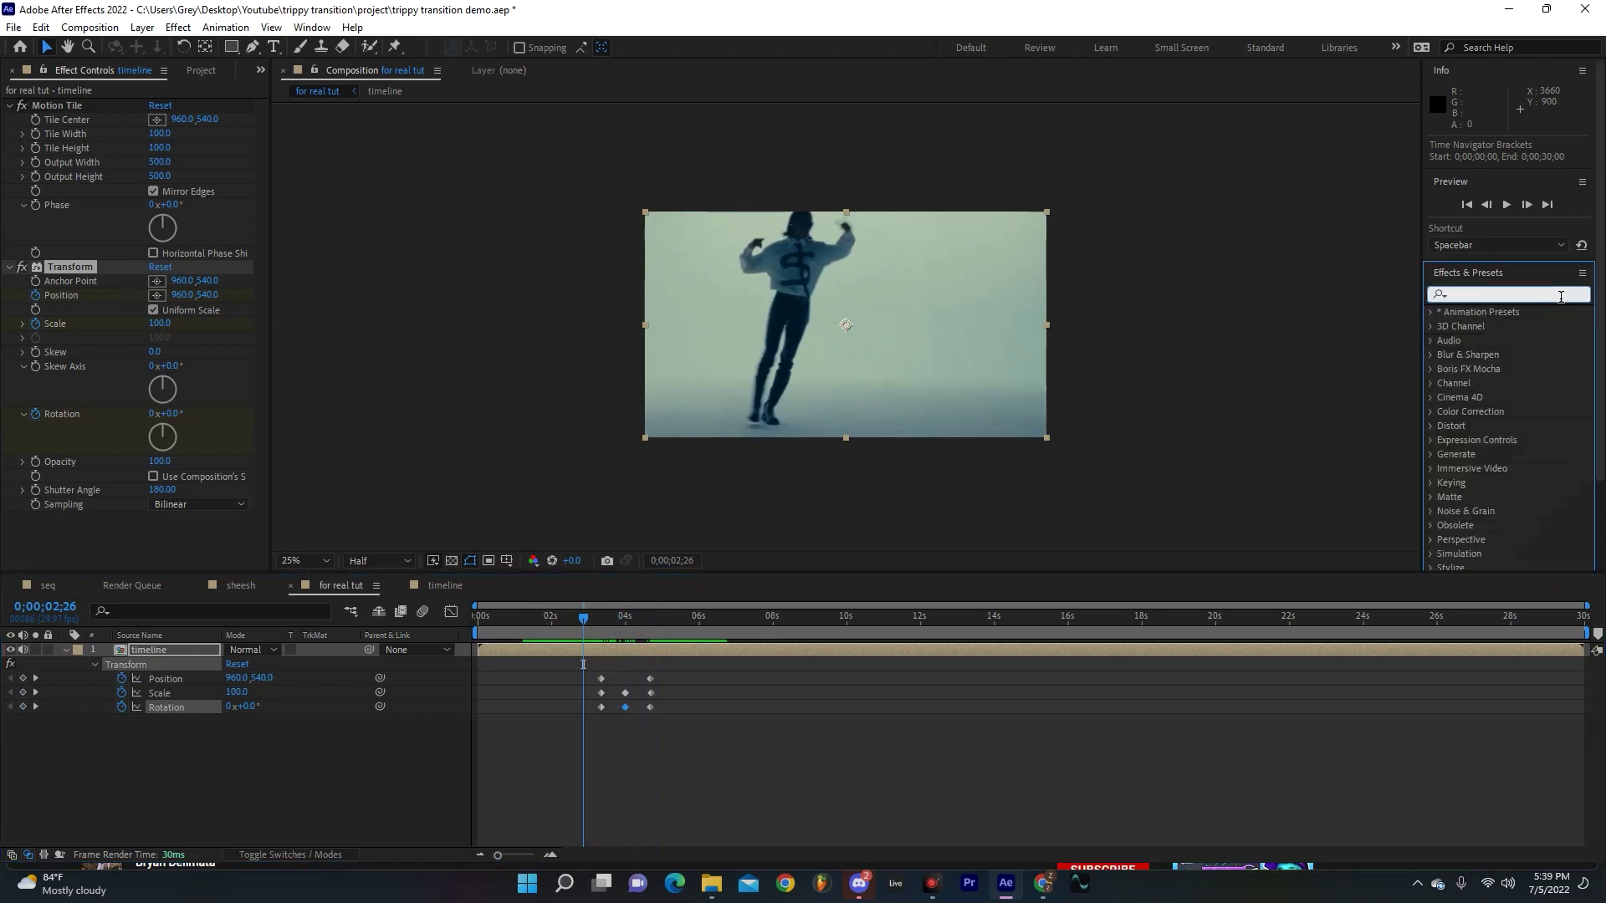
pyautogui.write('optic')
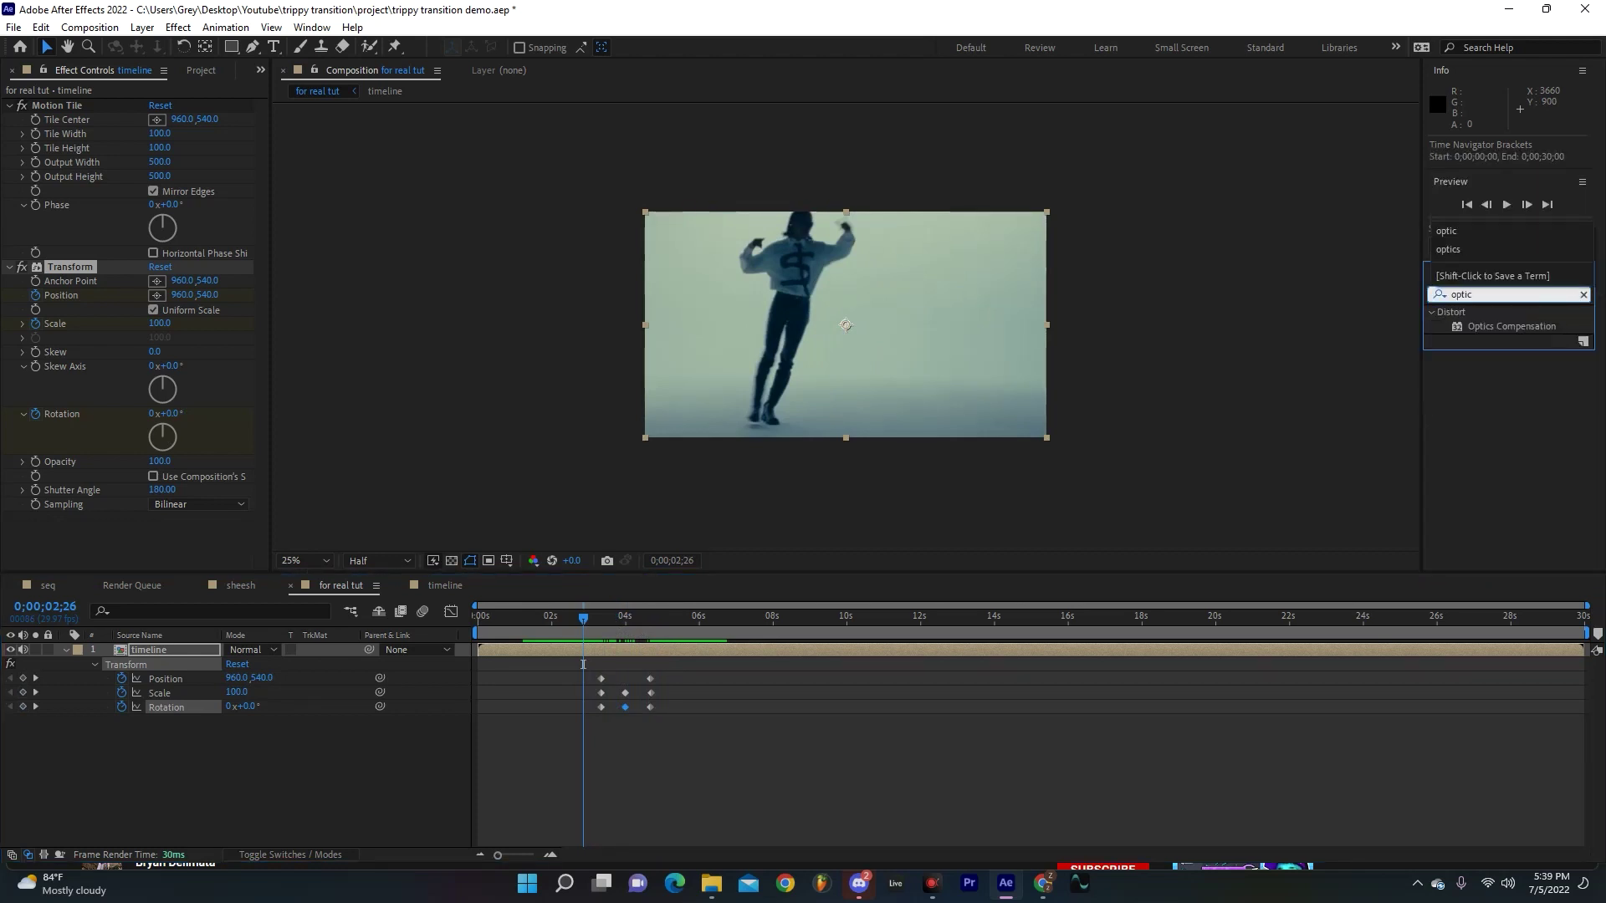
pyautogui.moveTo(1512, 327); pyautogui.dragTo(711, 650)
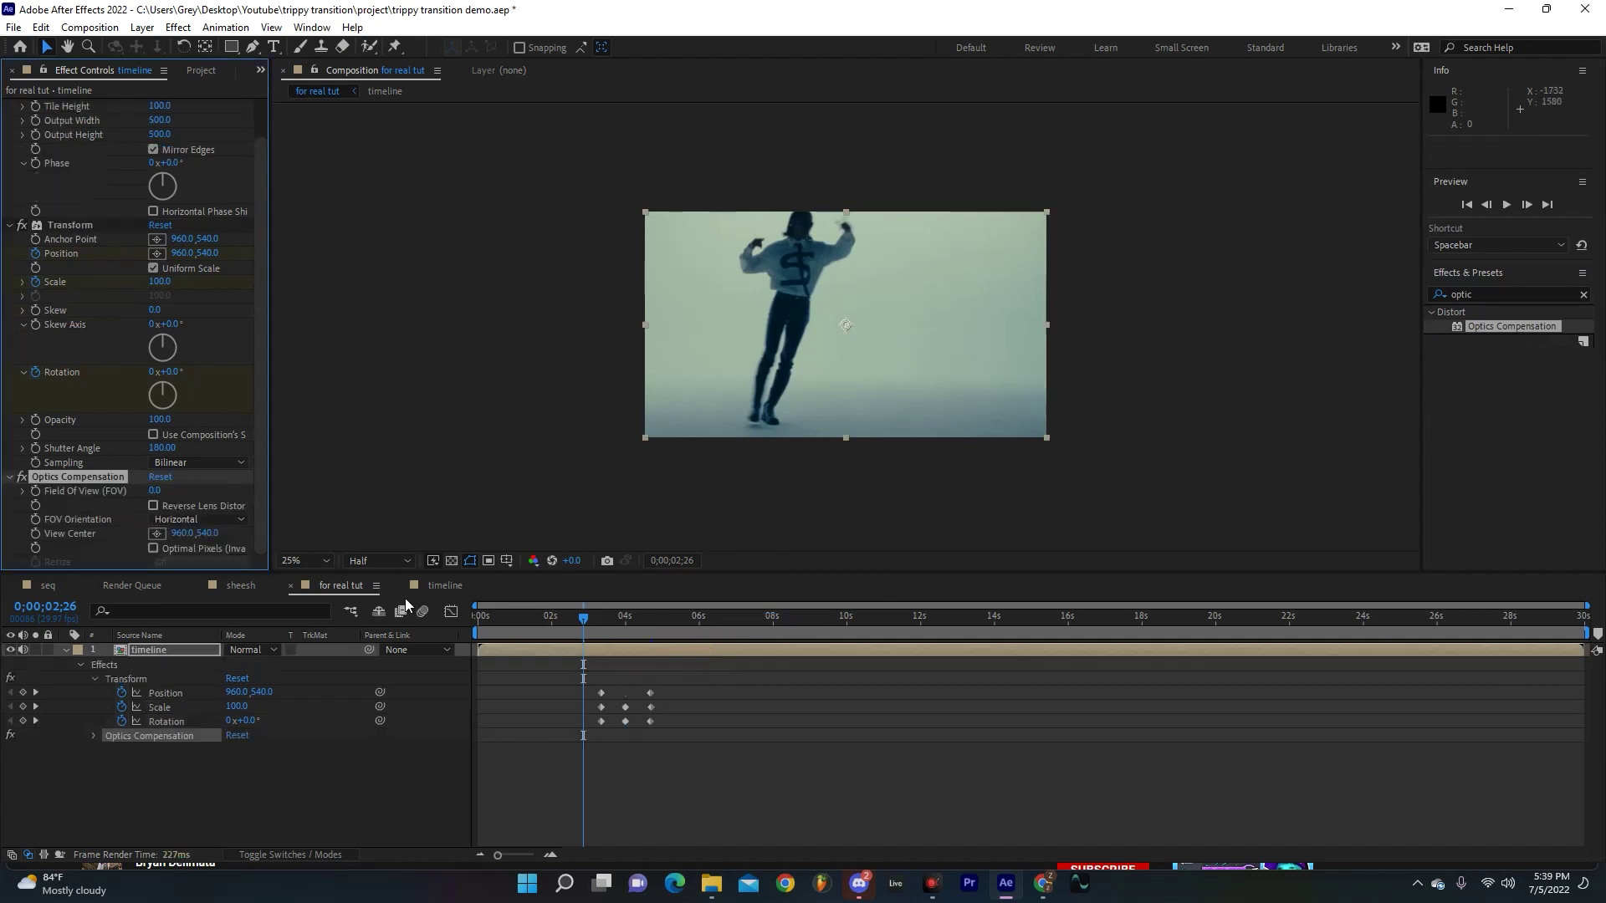
# - Show the layer's modified properties with U and move to the last keyframes at 4;21
pyautogui.click(601, 620)
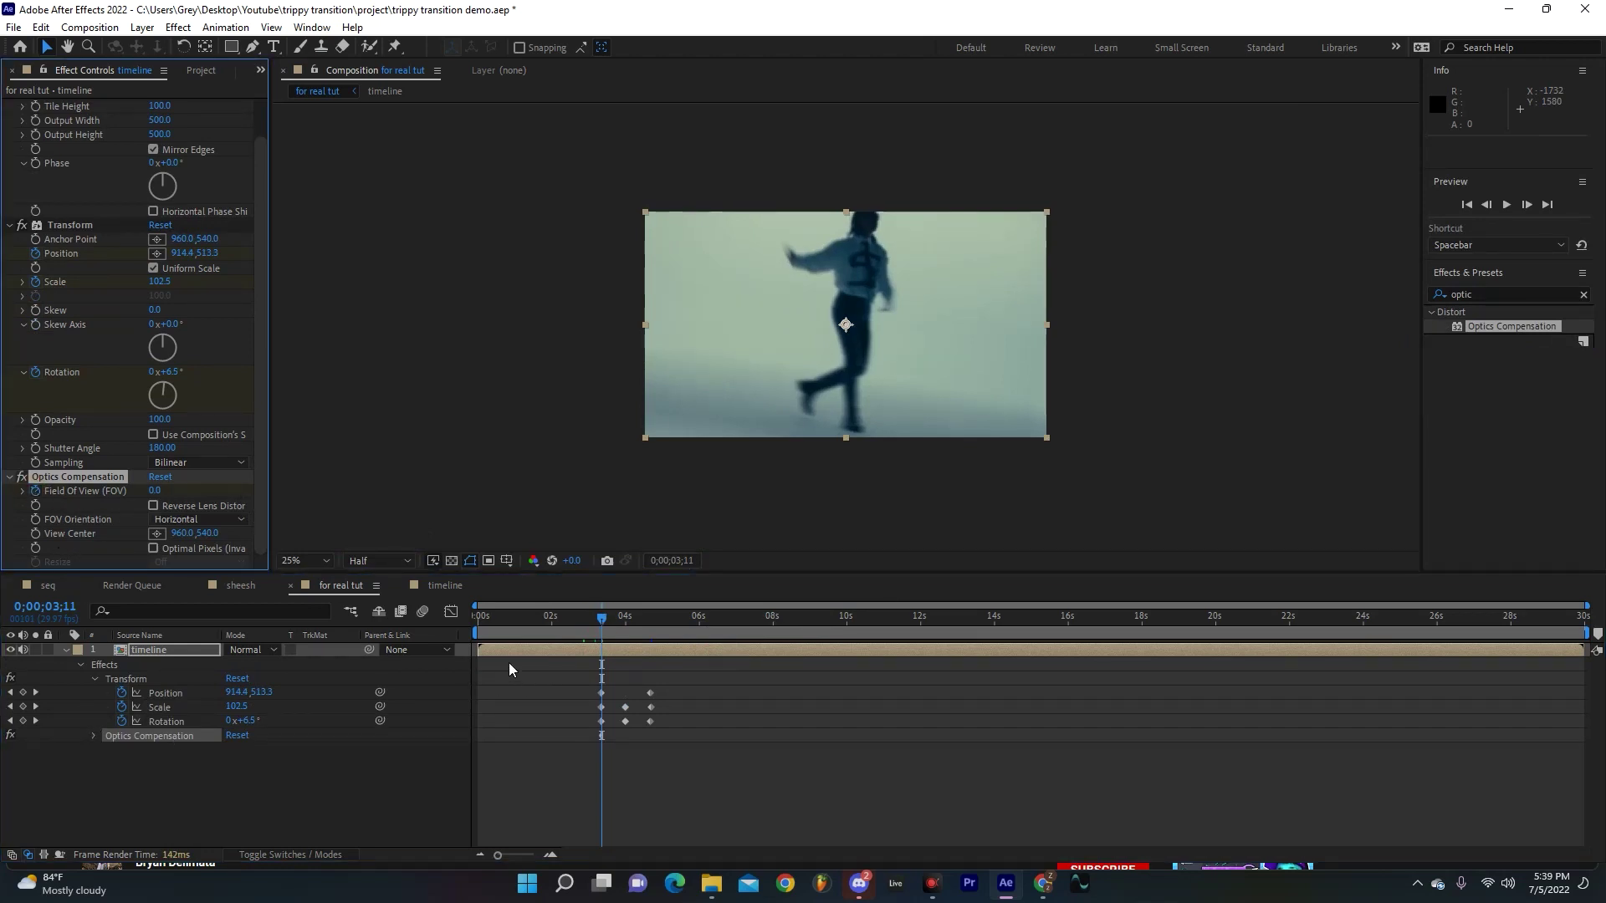
pyautogui.press('u')
pyautogui.press('u')
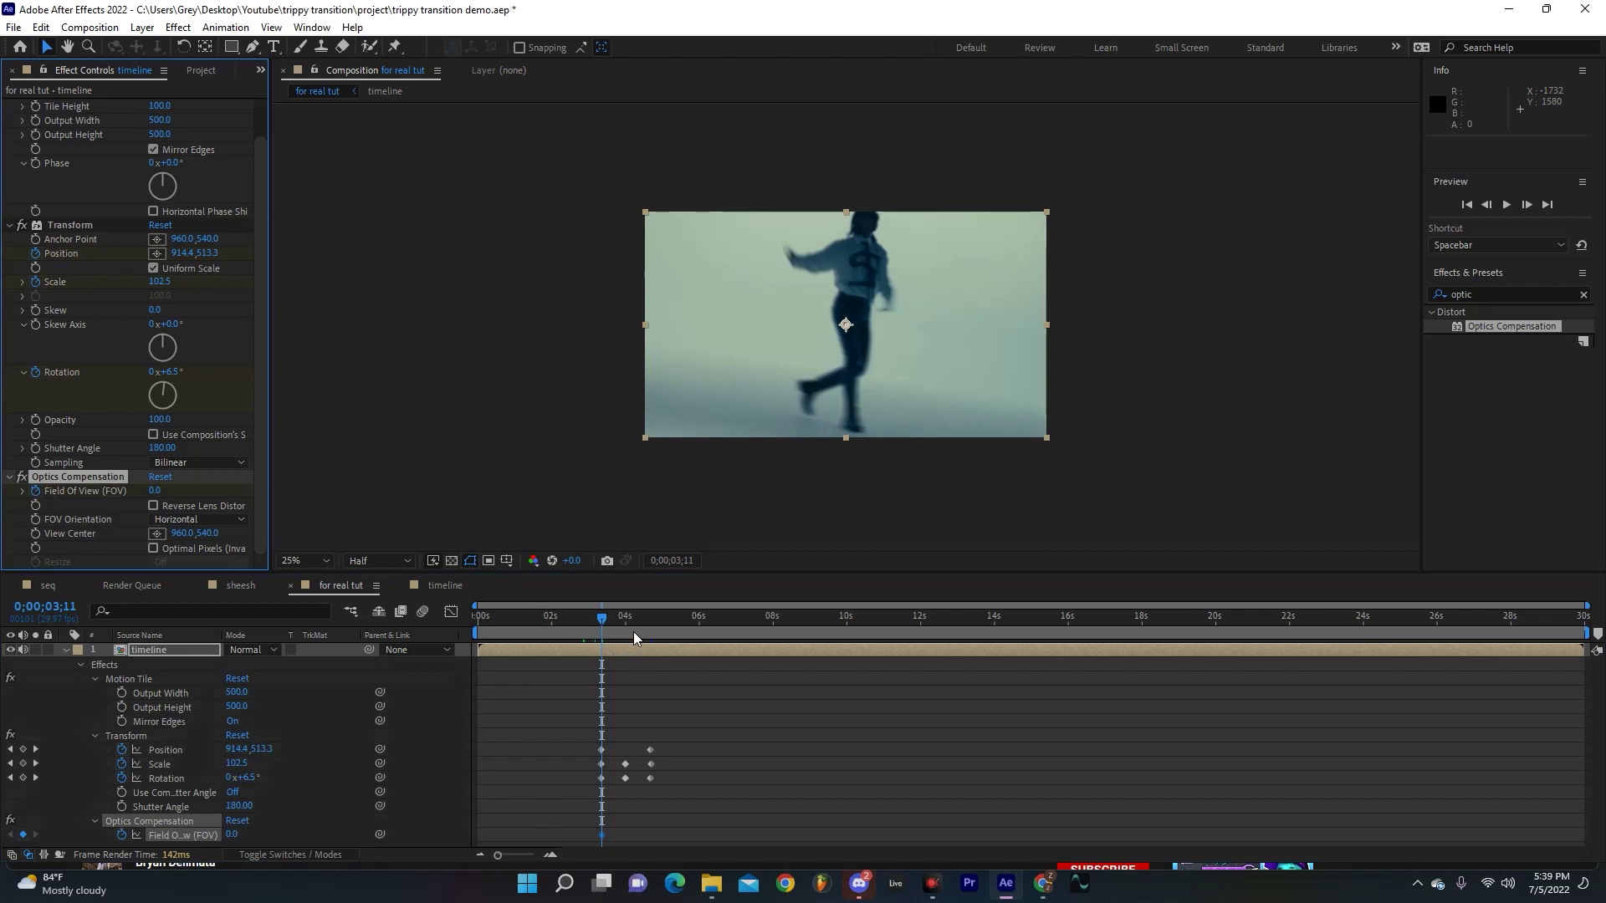
pyautogui.moveTo(634, 638); pyautogui.dragTo(651, 639)
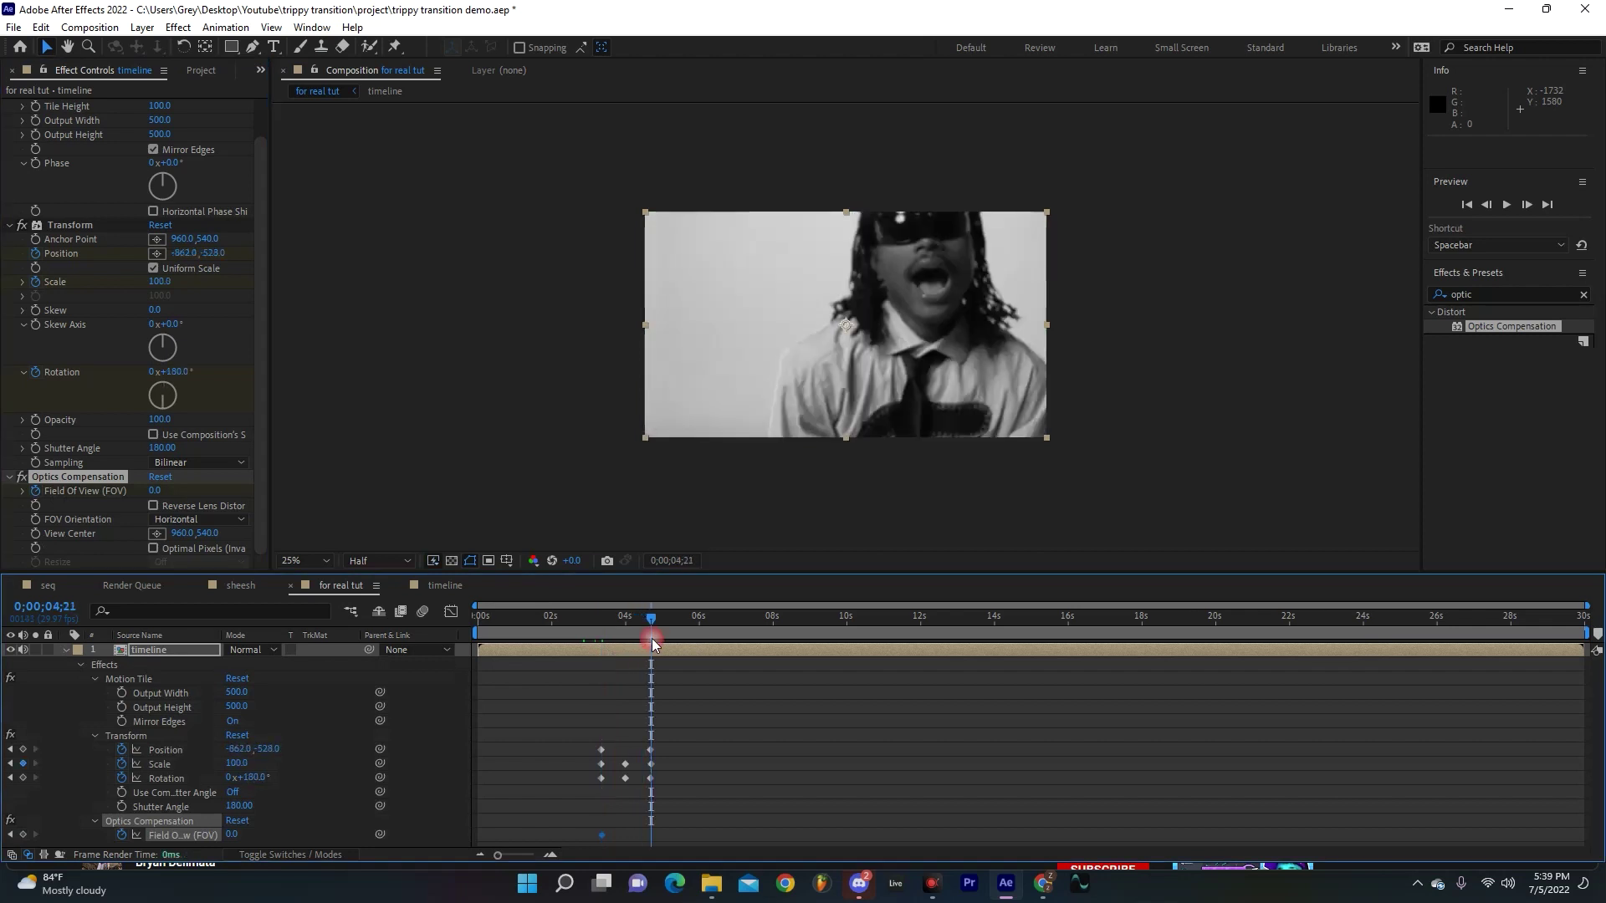
# - Key Field of View at 4;21, set it to 150 at 4;00, enable Reverse Lens Distortion, and preview
pyautogui.click(22, 835)
pyautogui.moveTo(610, 619); pyautogui.dragTo(625, 624)
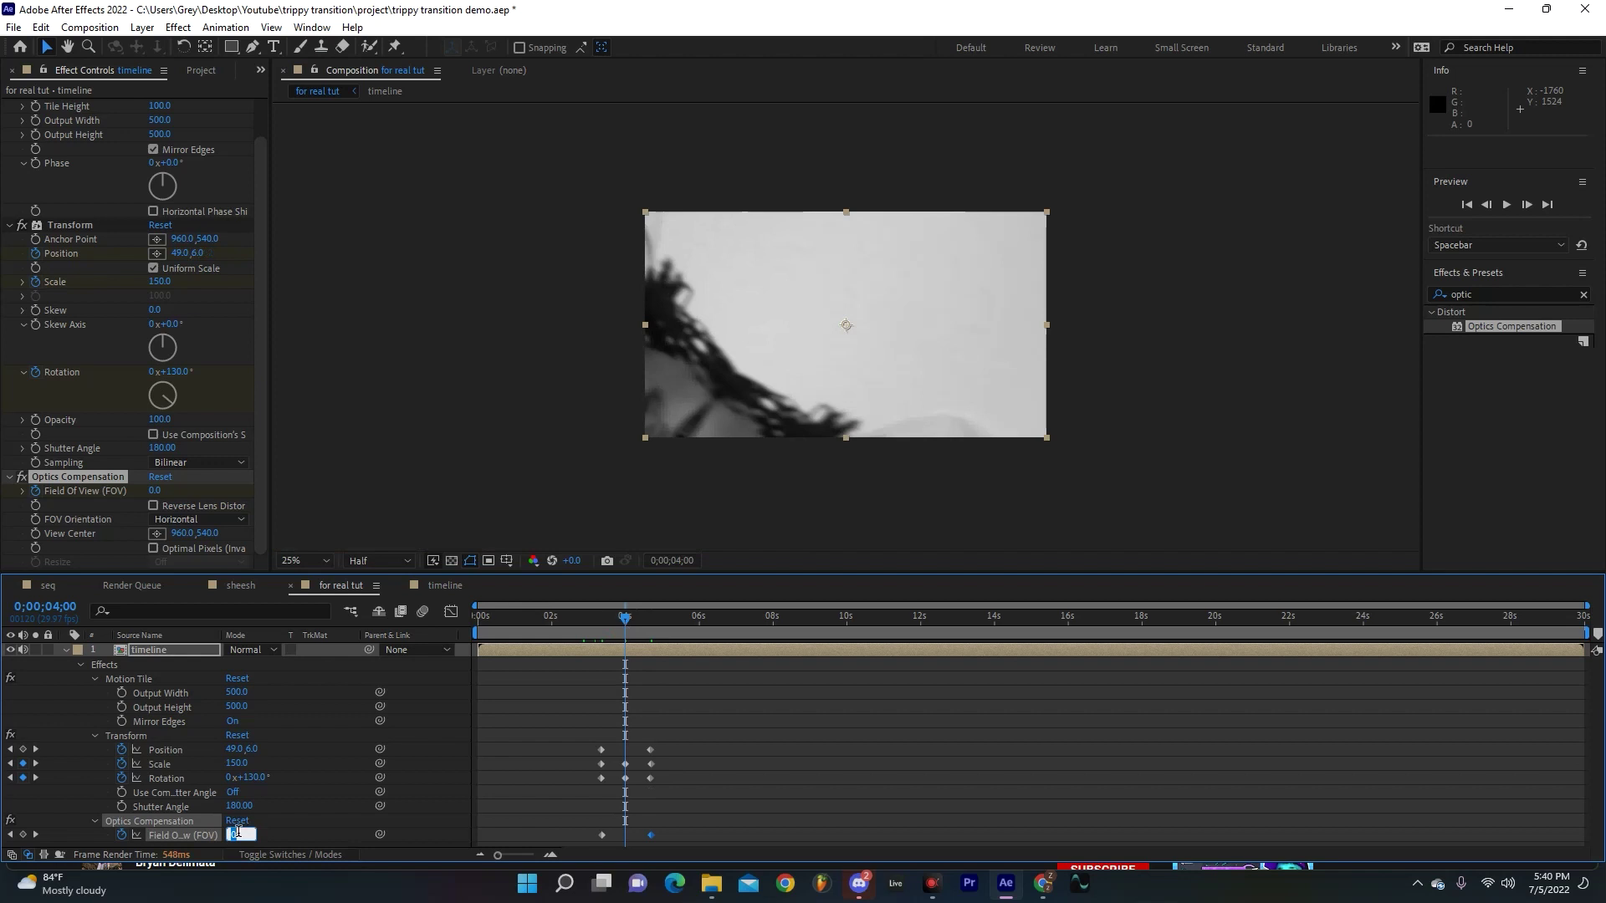
pyautogui.press('Return')
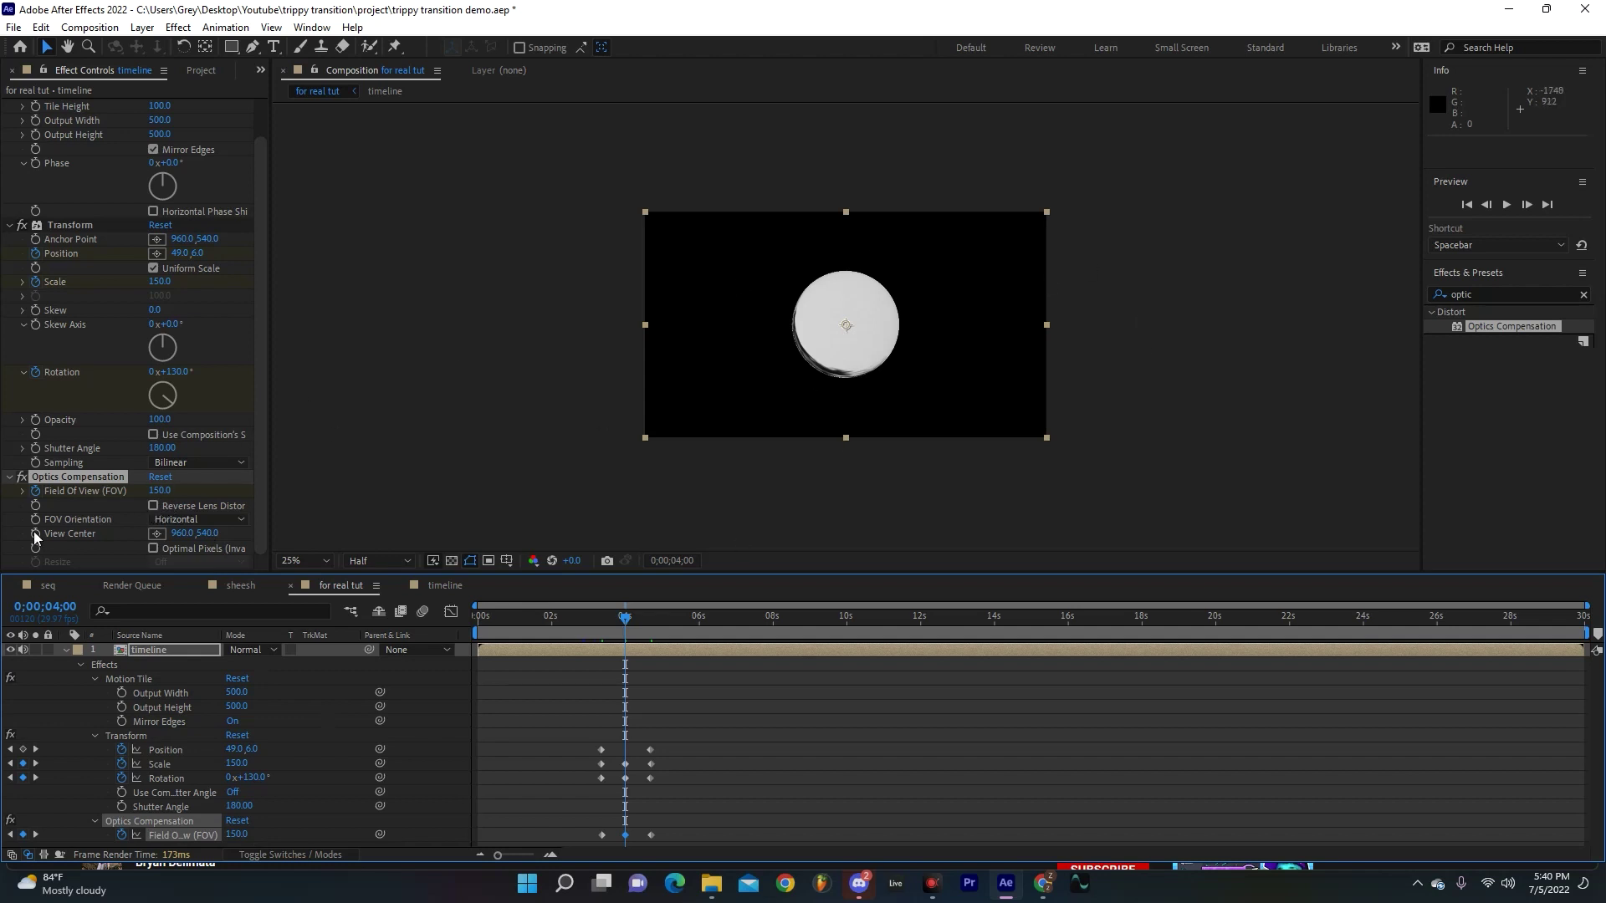
pyautogui.click(154, 506)
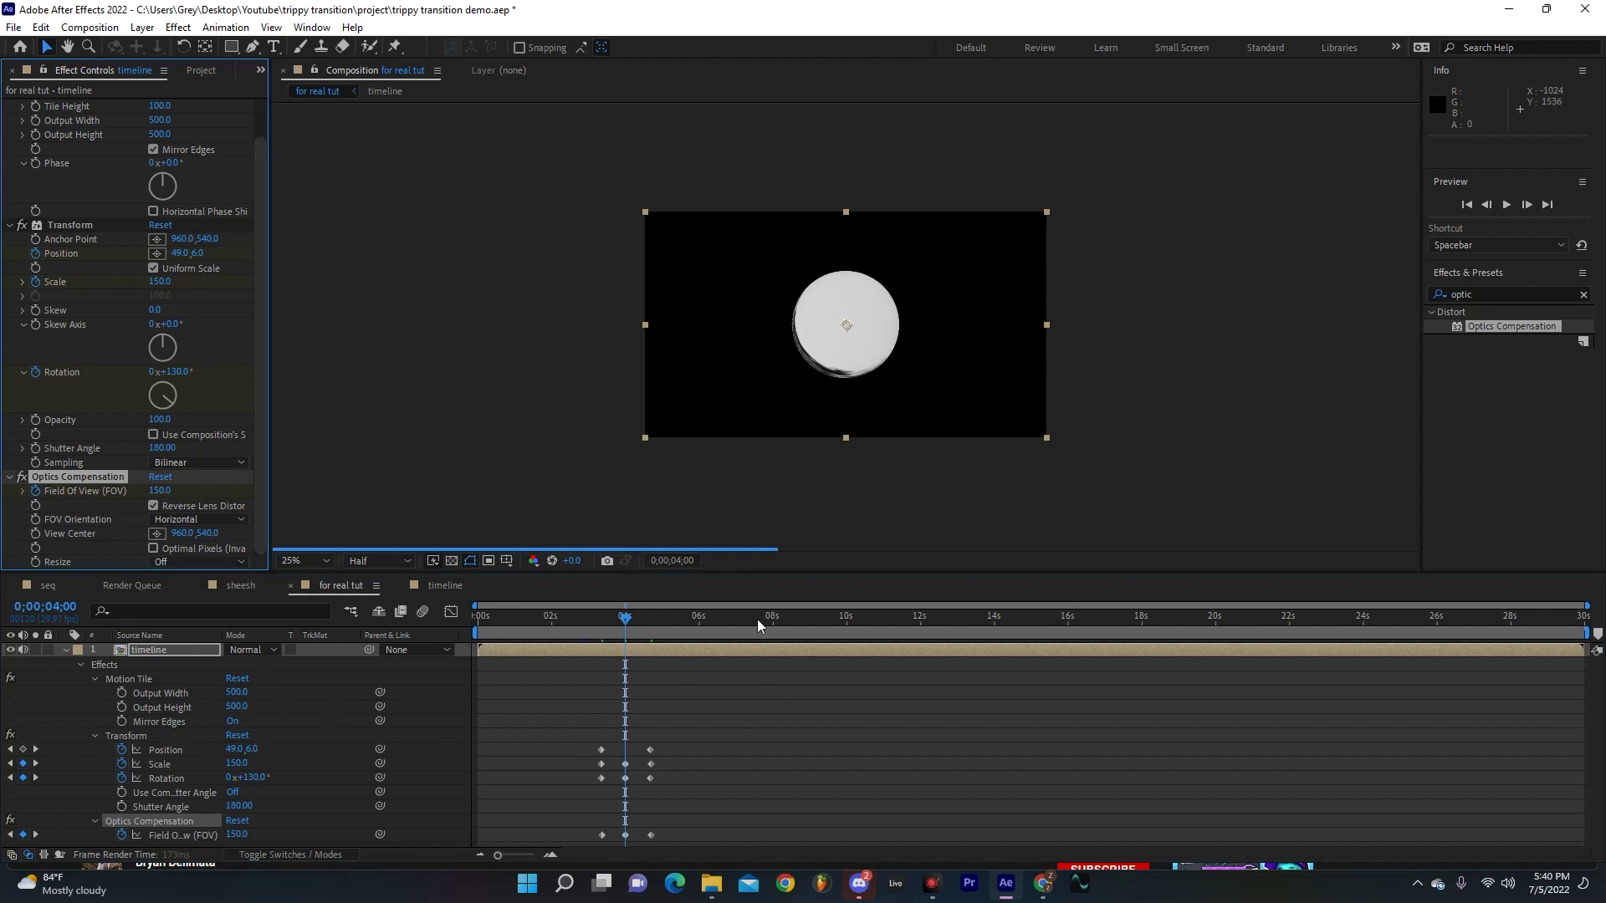
pyautogui.moveTo(623, 629); pyautogui.dragTo(561, 661)
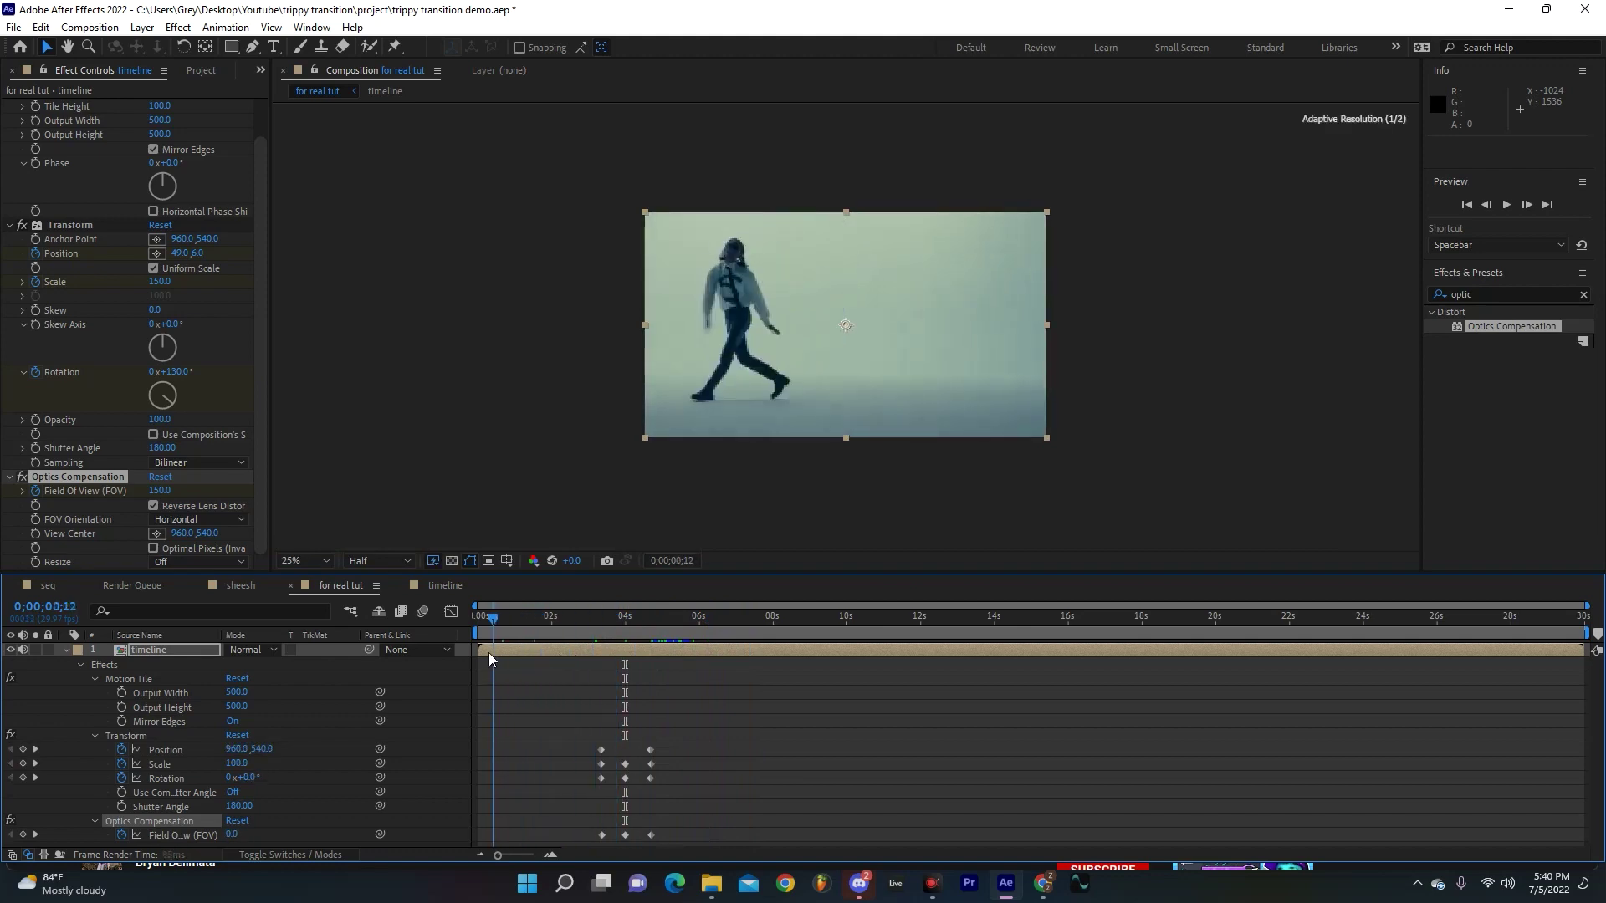